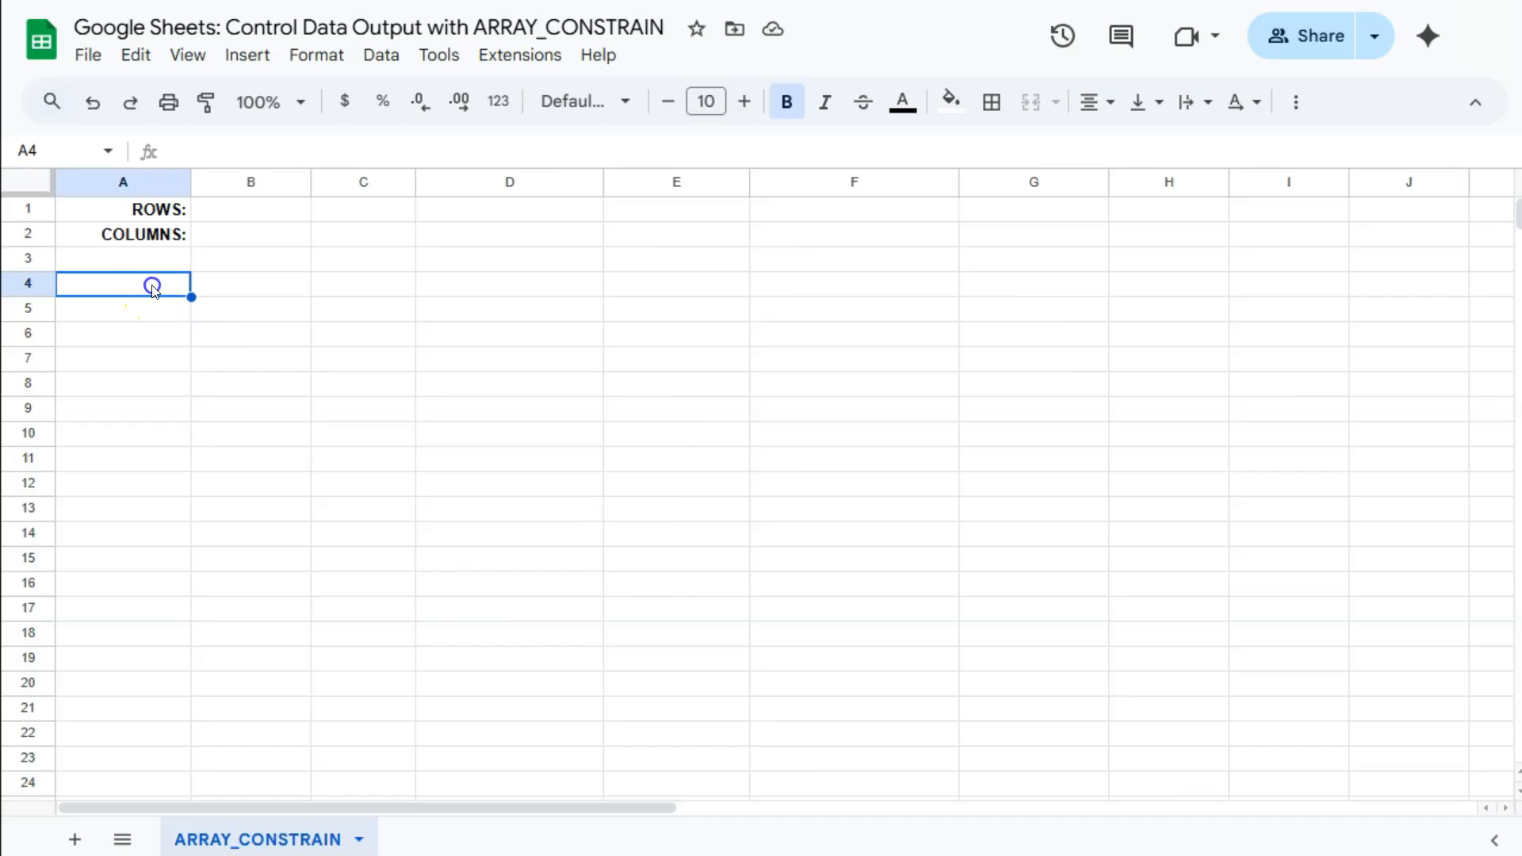
Start an IMPORTRANGE formula in cell A4 with the source spreadsheet's copied URL as its quoted first argument
text(=)
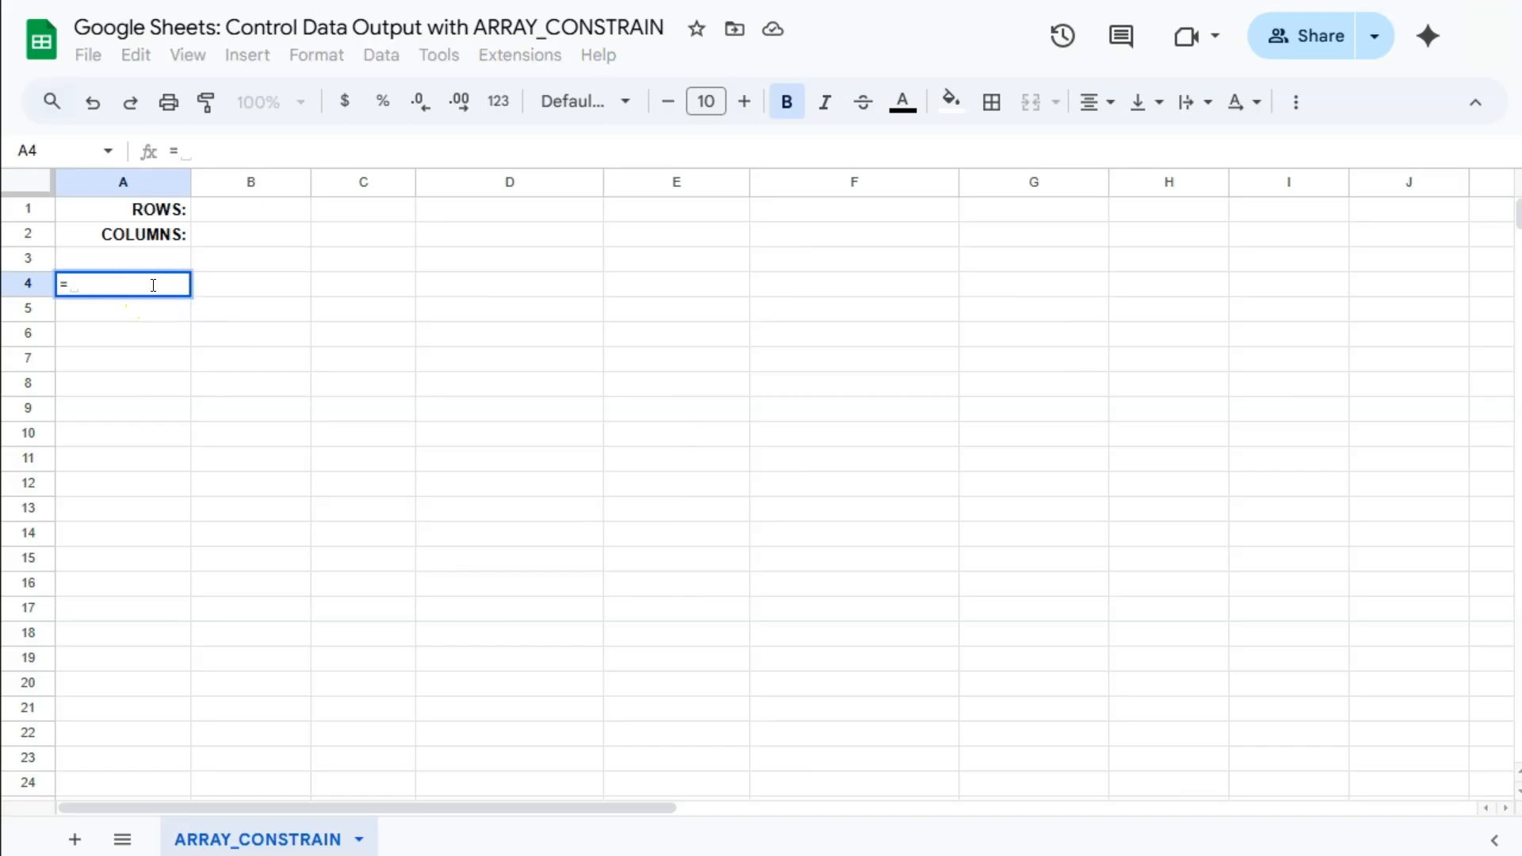
text(import)
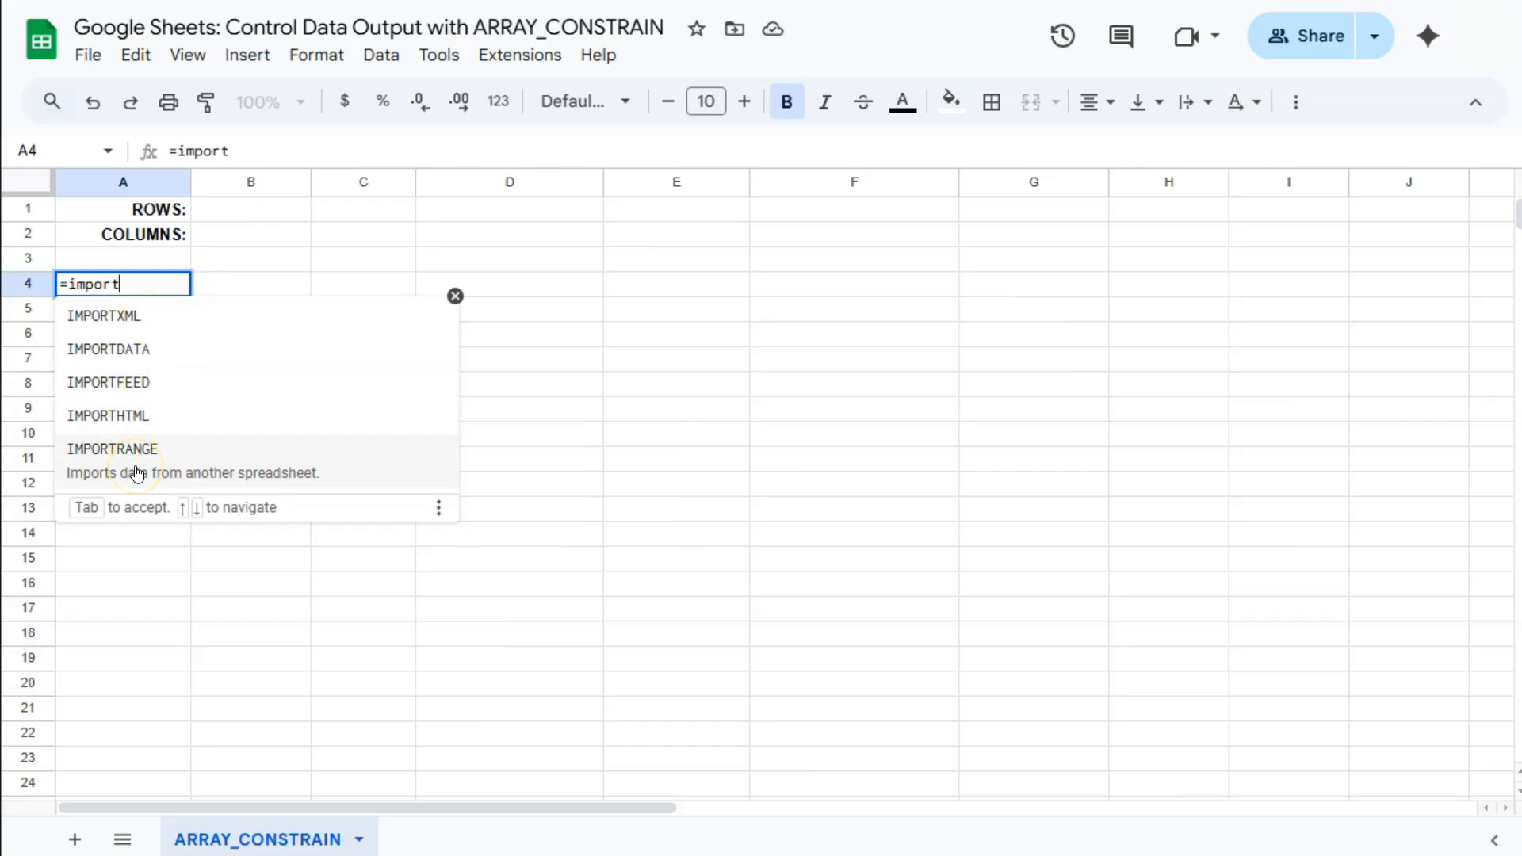
click(351, 465)
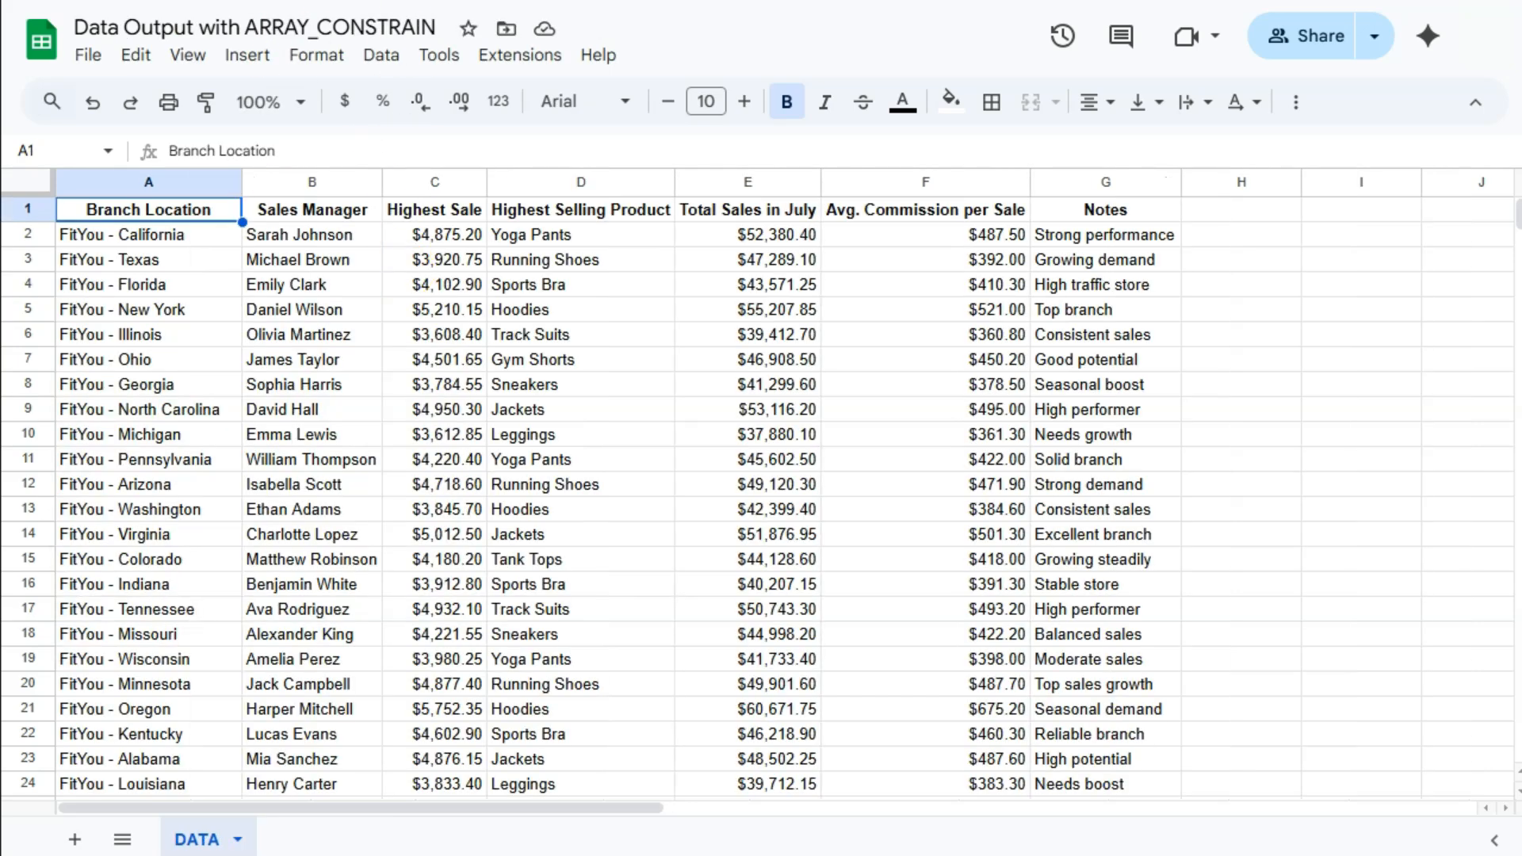
right_click(421, 0)
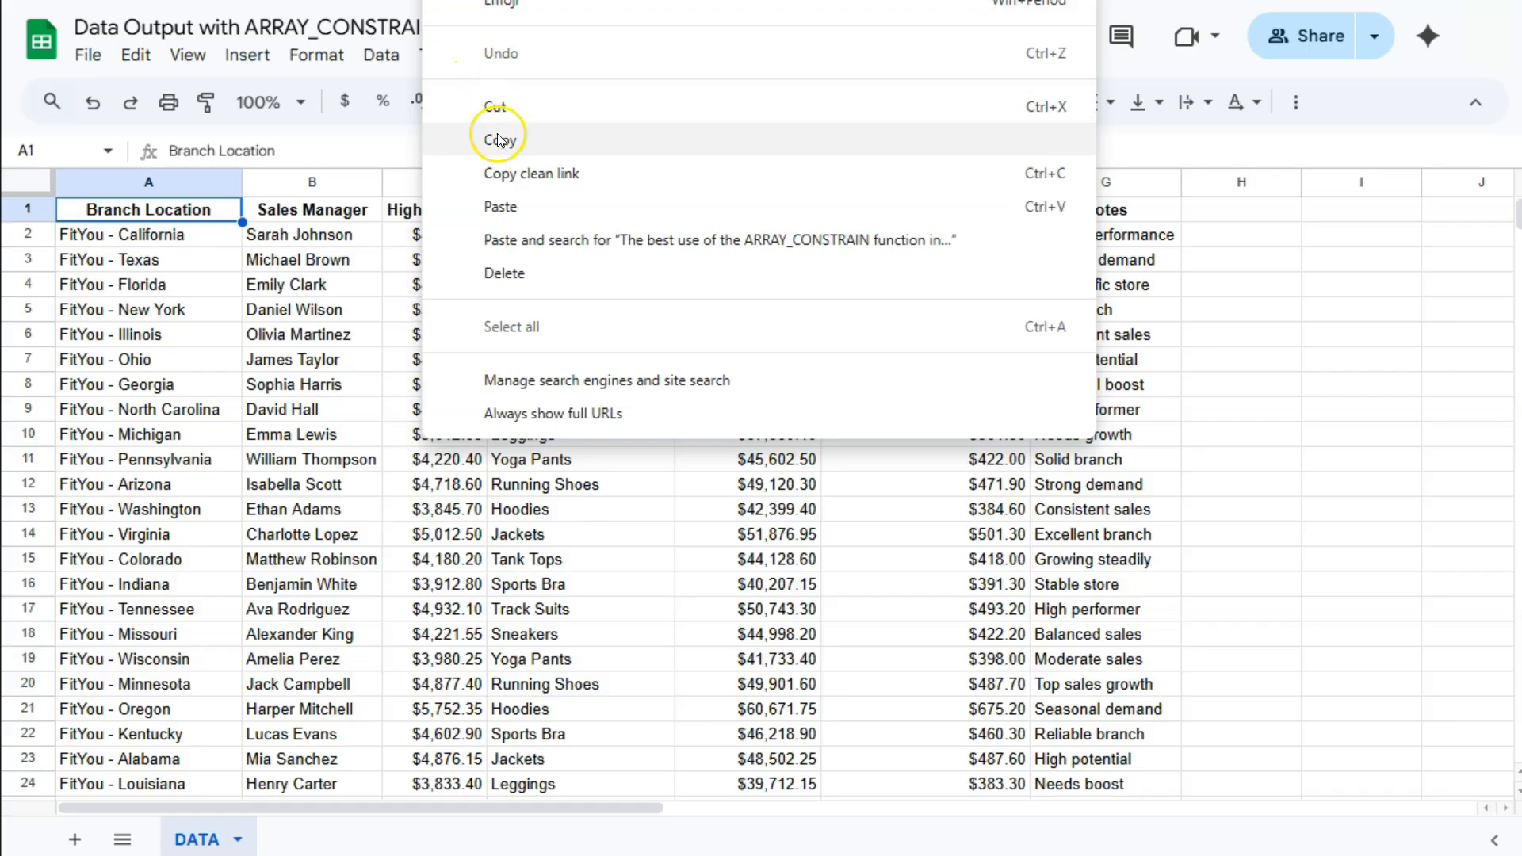
click(500, 143)
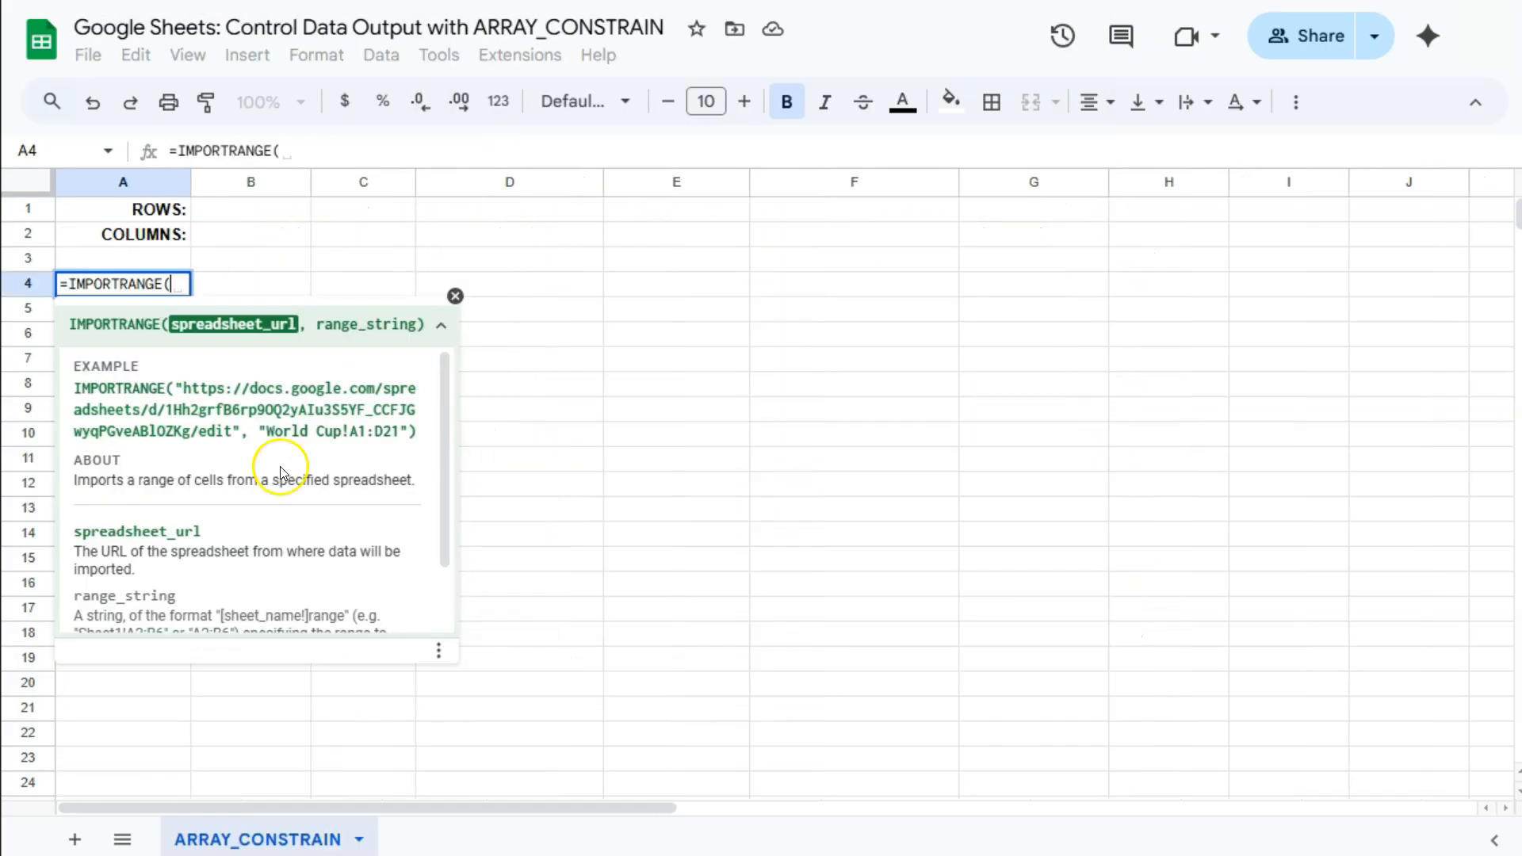
click(178, 283)
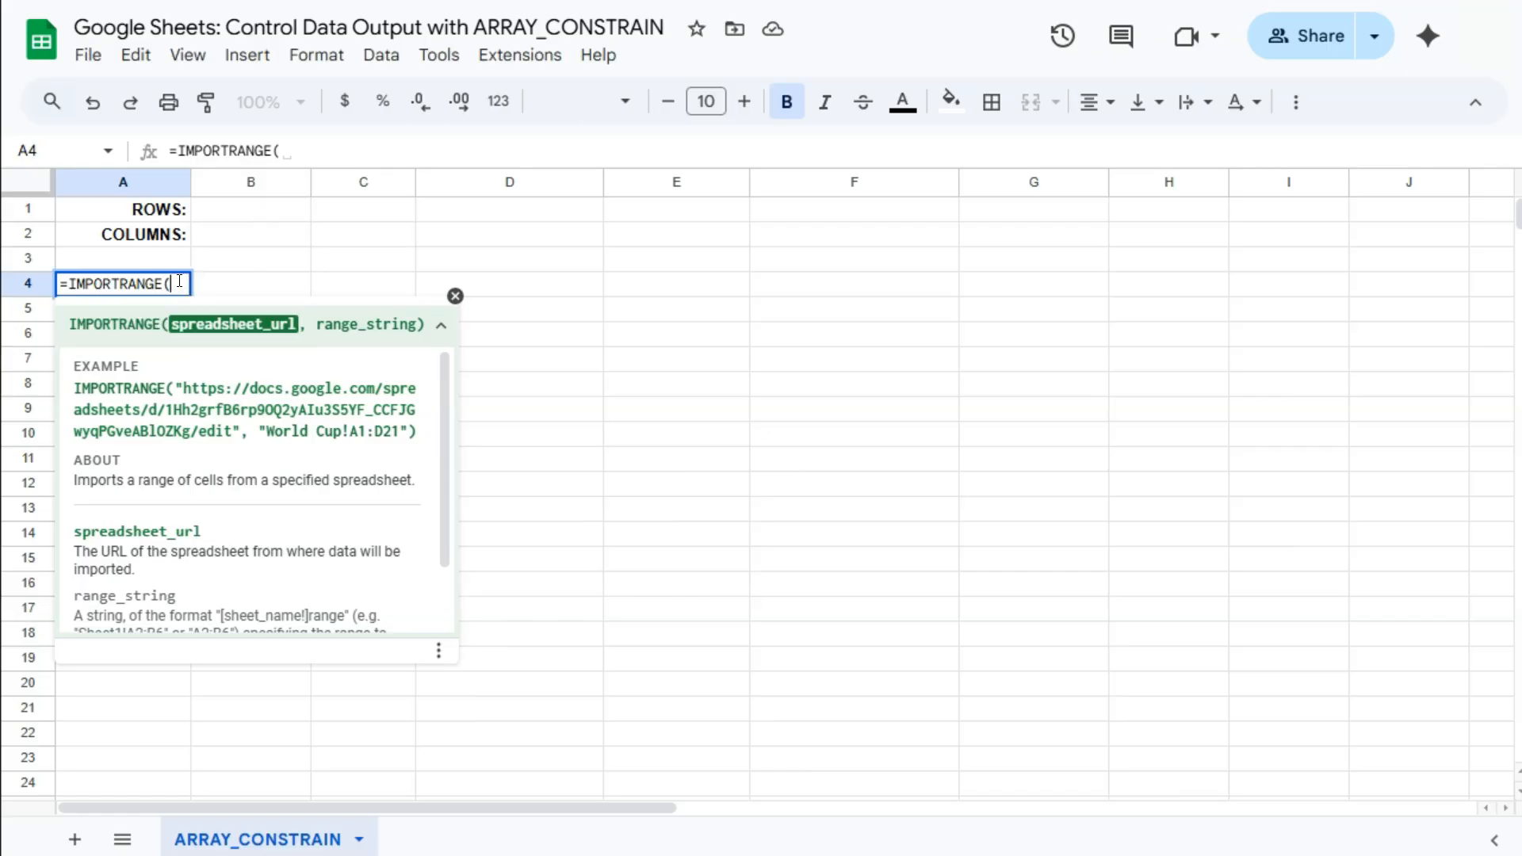
text(")
key(ctrl+v)
text(")
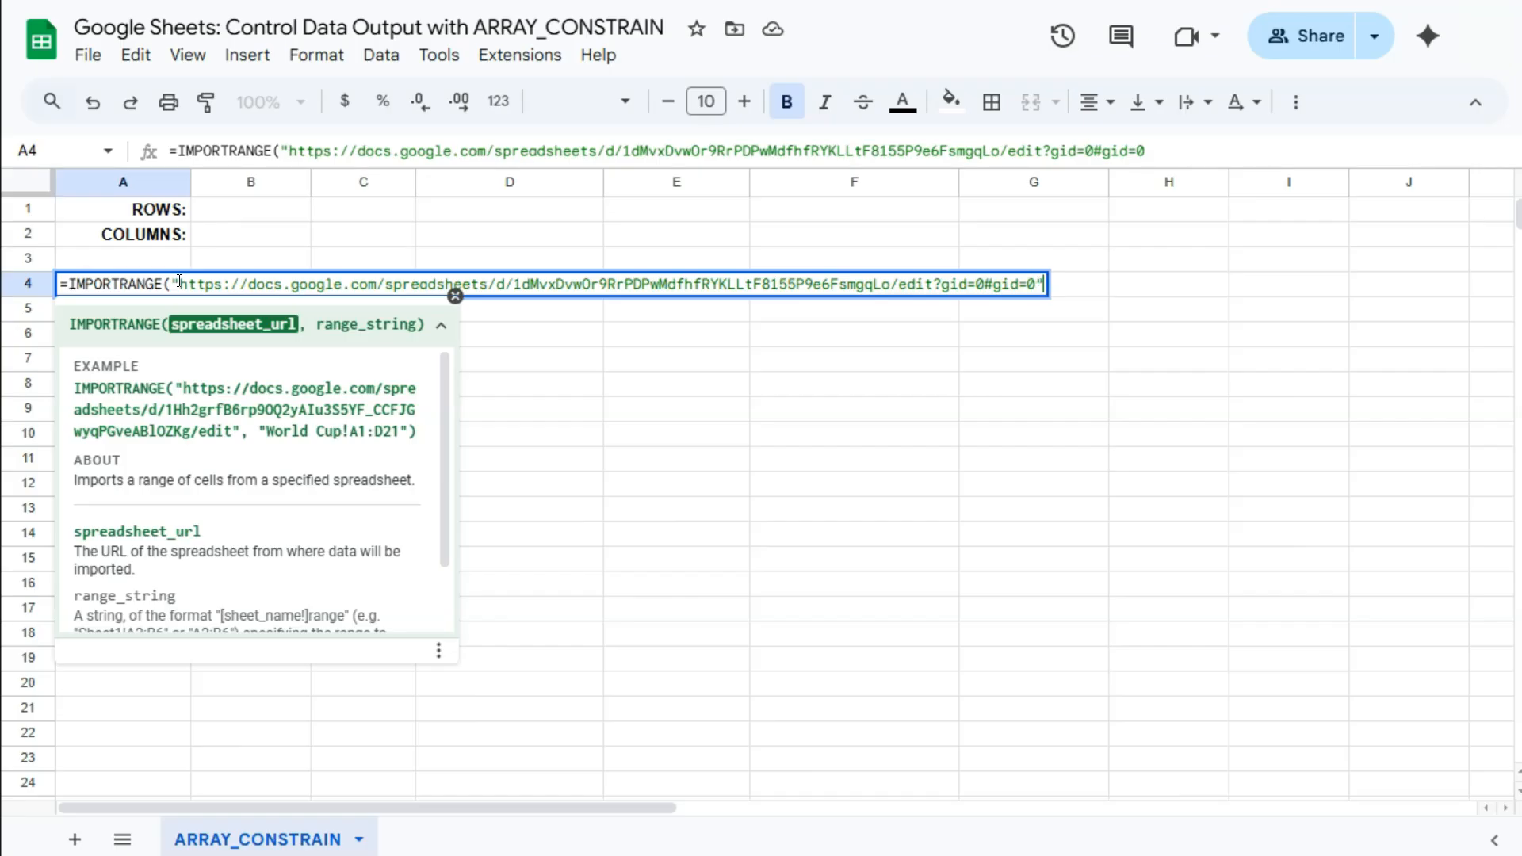
click(173, 284)
text(,)
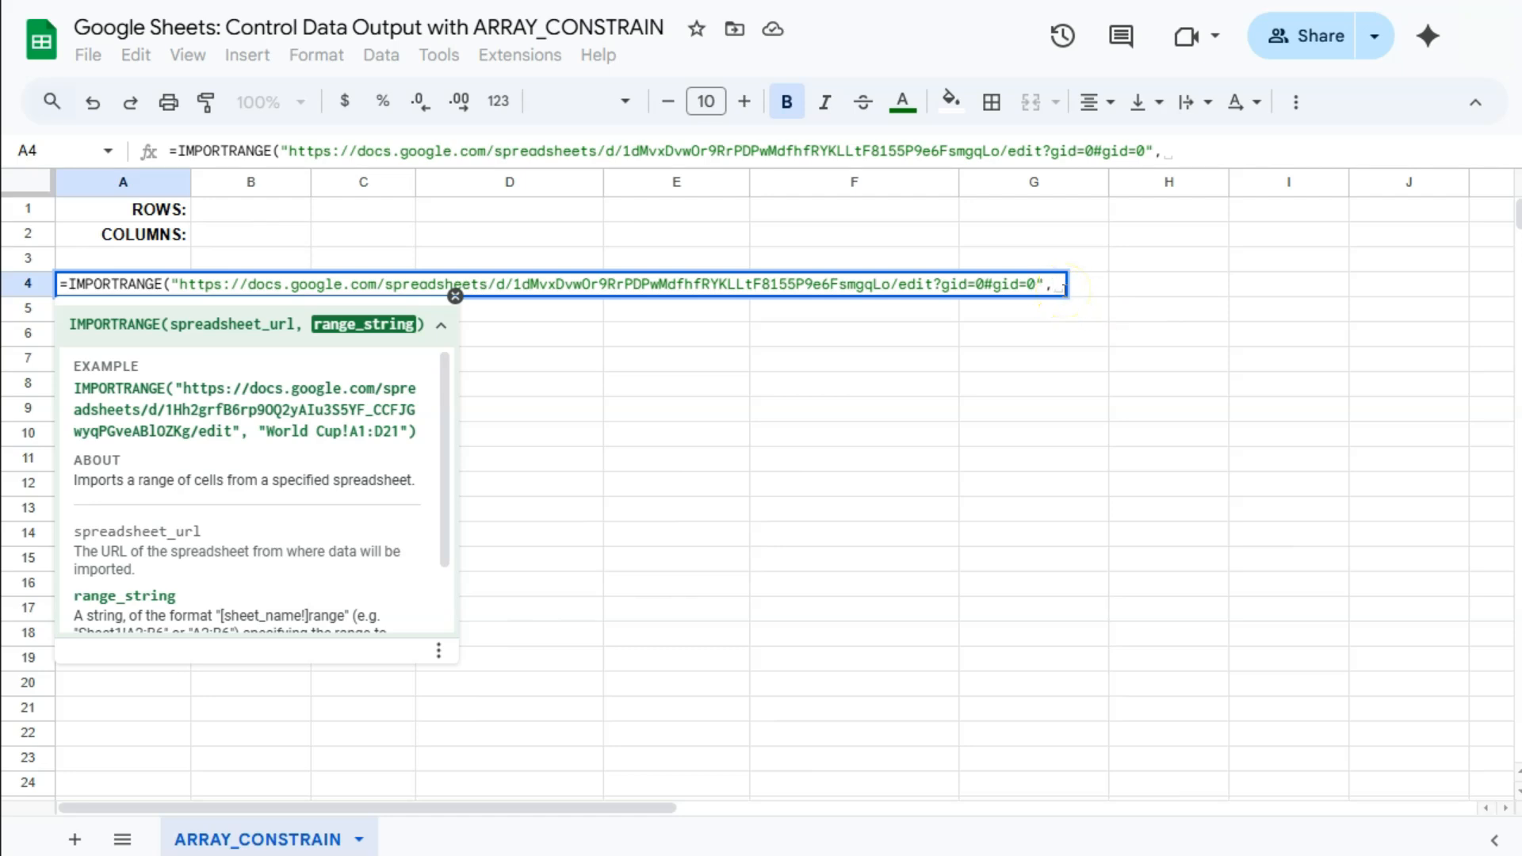
Complete the IMPORTRANGE formula with the quoted range "DATA!A1:G50" and enter it in A4
text("DATA)
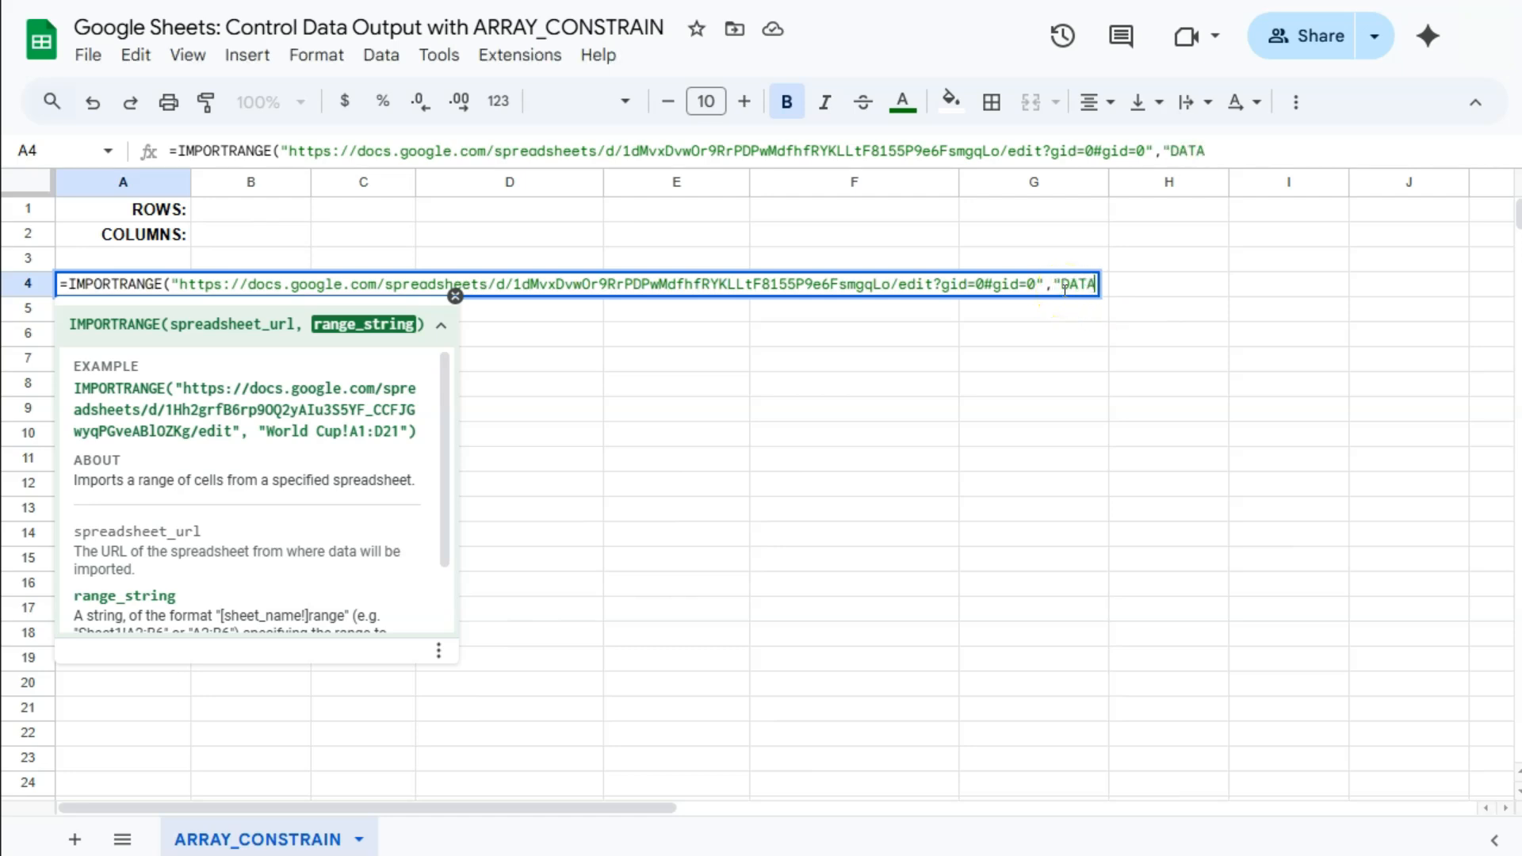
text(!))
key(Left)
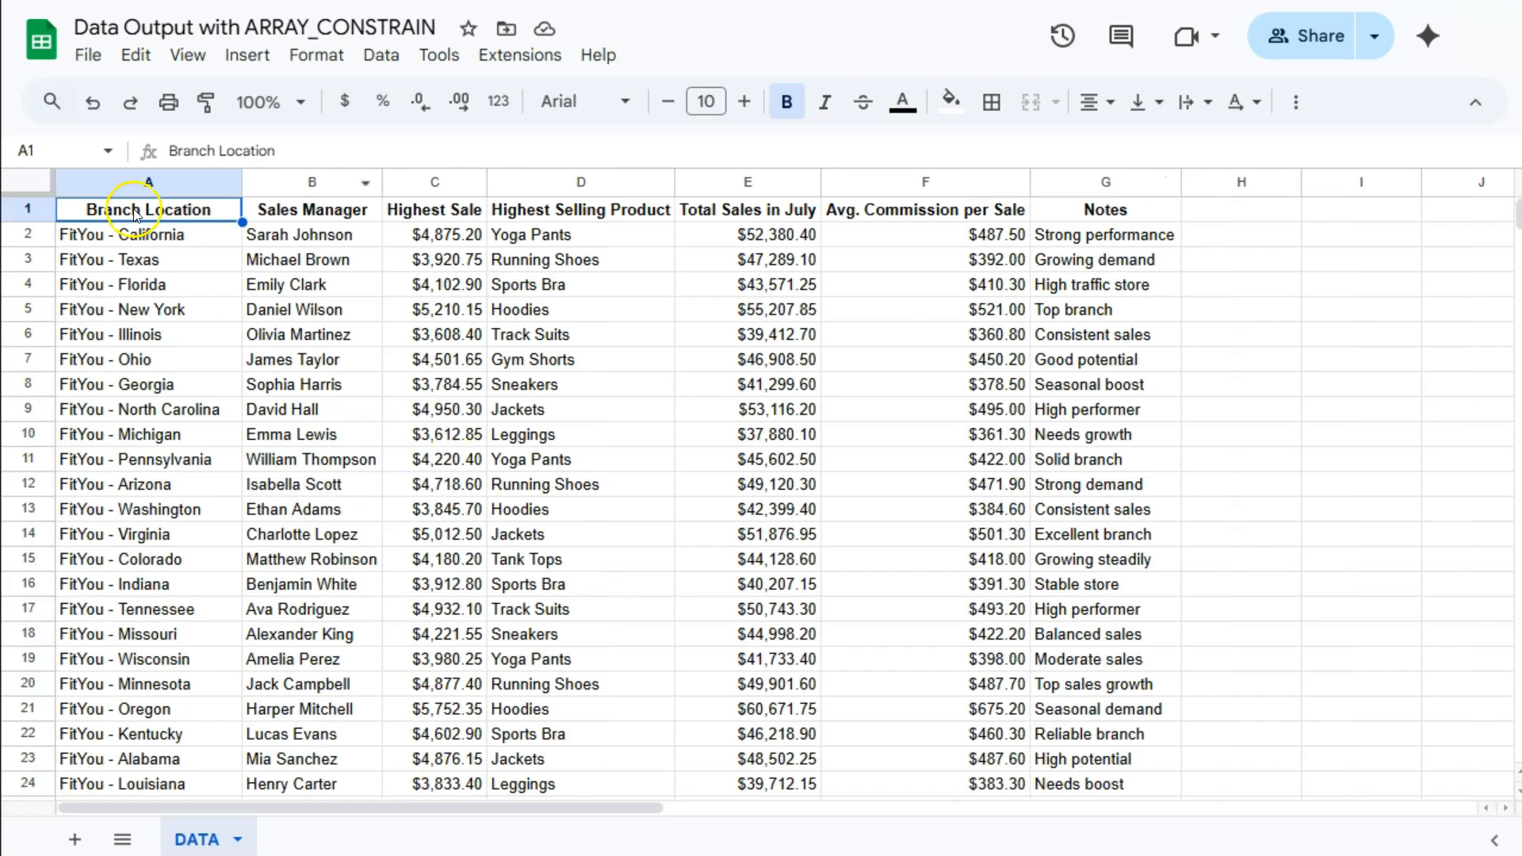
drag(135, 210, 1114, 715)
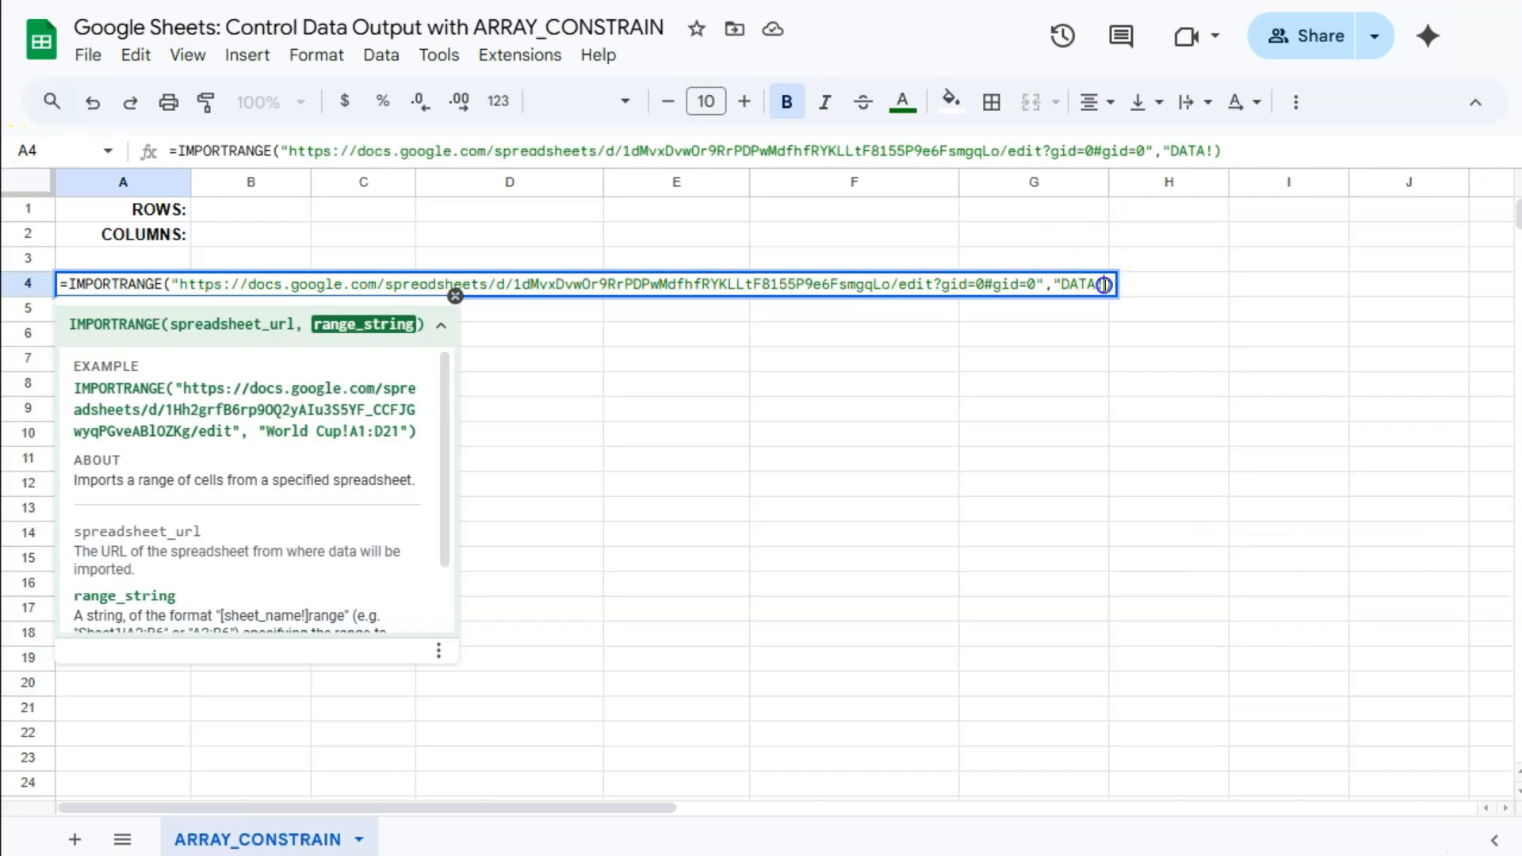
text(A1:G50)
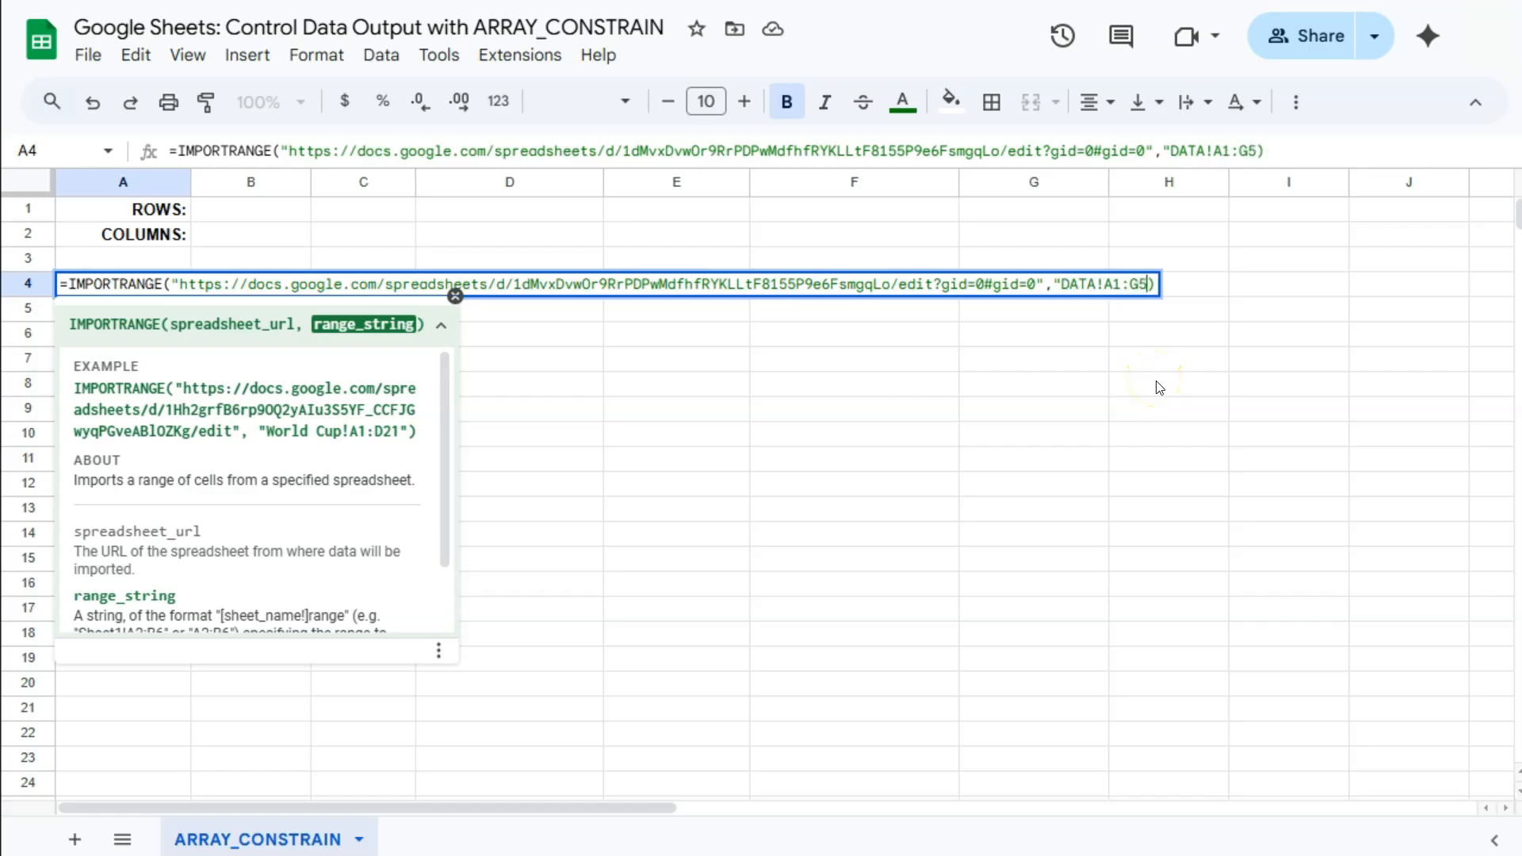
text(")
click(1060, 284)
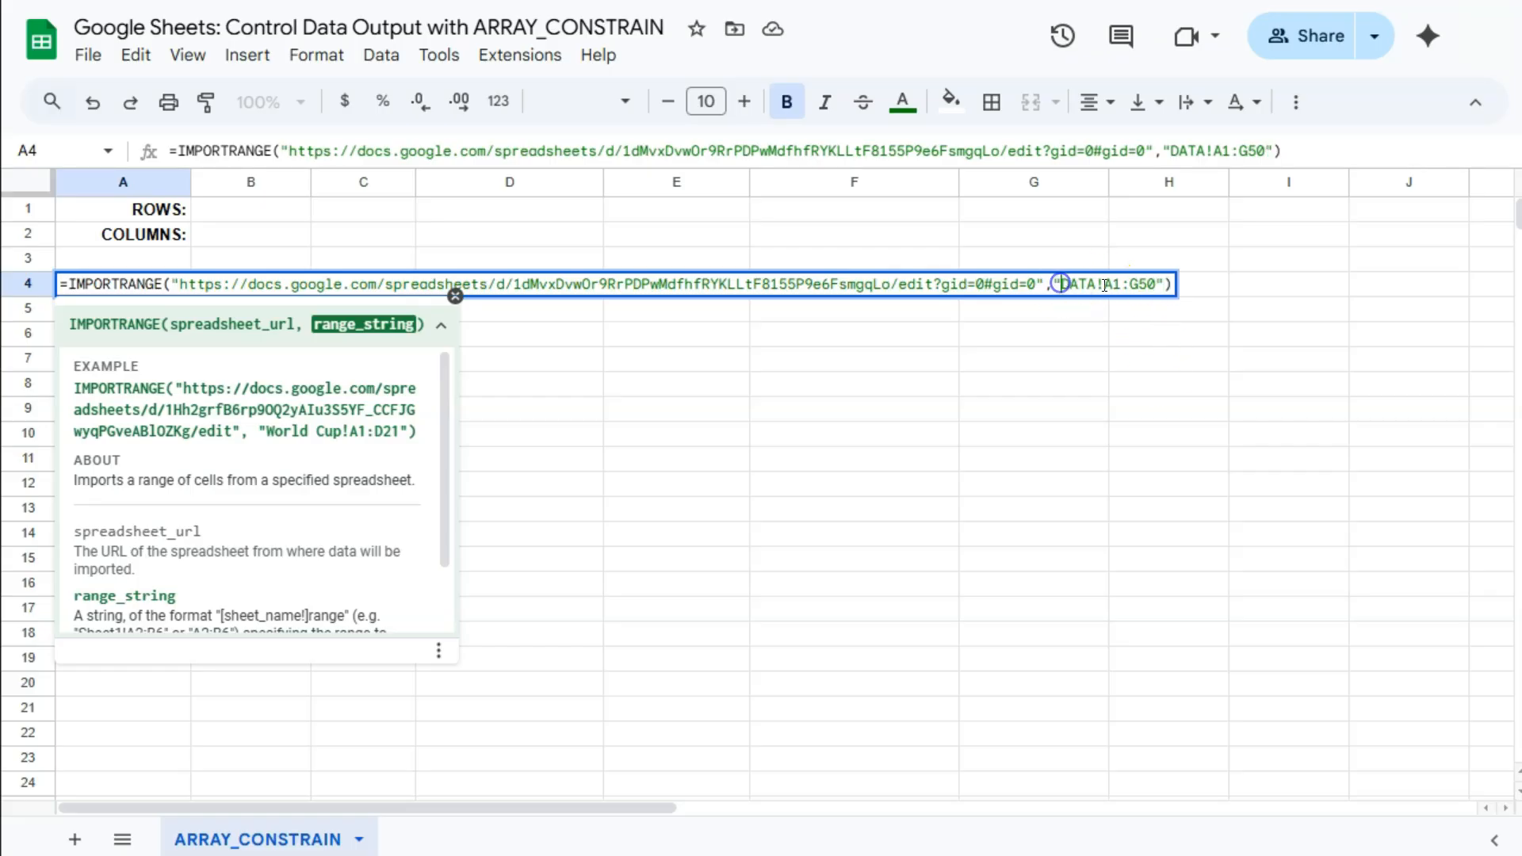
click(1166, 285)
key(Return)
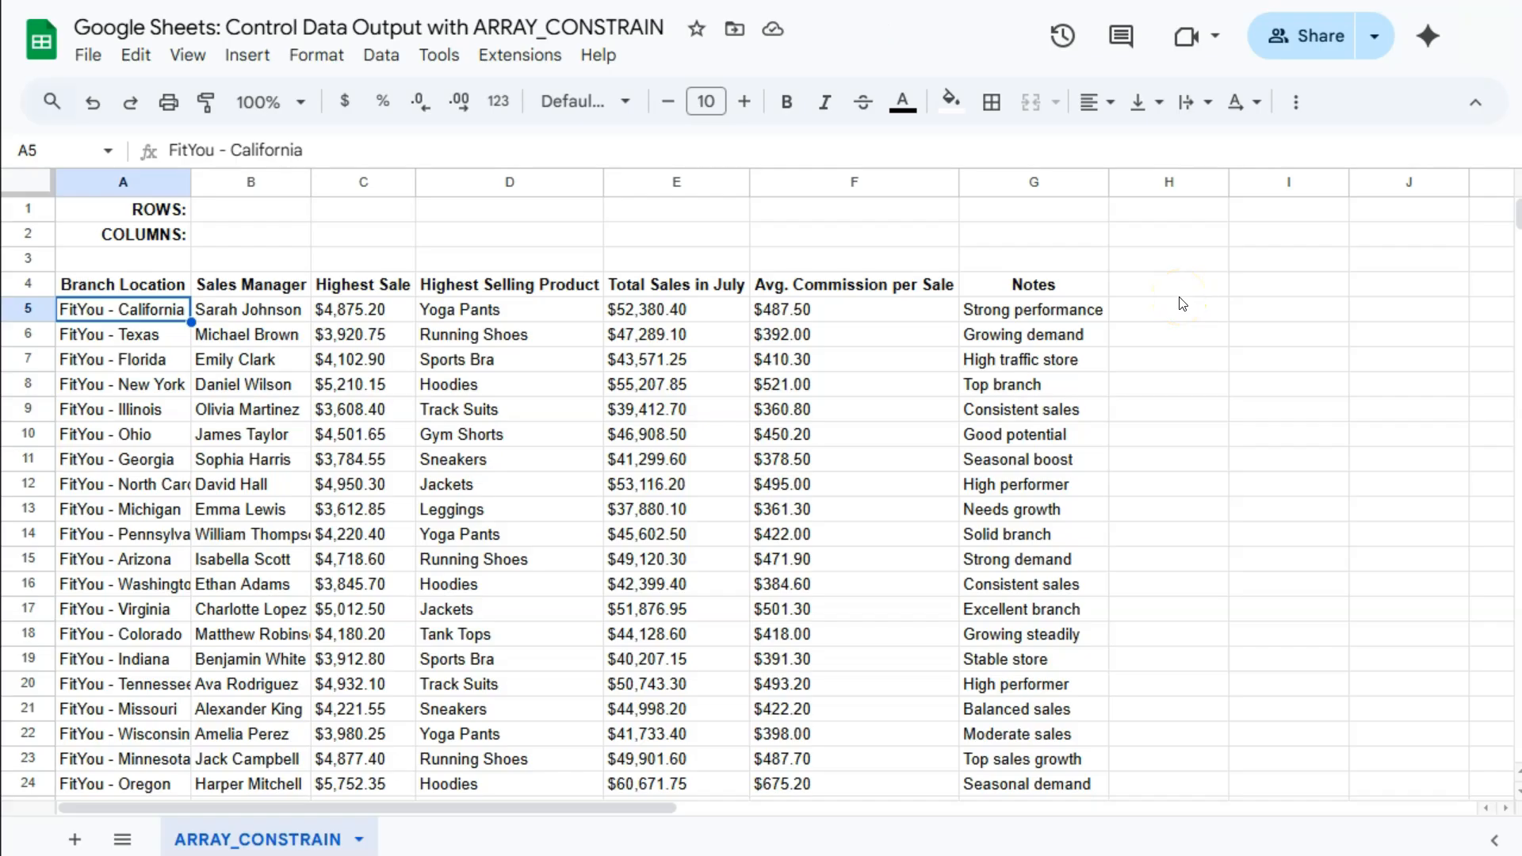
Insert the ARRAY_CONSTRAIN function in front of IMPORTRANGE in the A4 formula
scroll(362, 440, down, 10)
scroll(362, 441, up, 10)
click(80, 289)
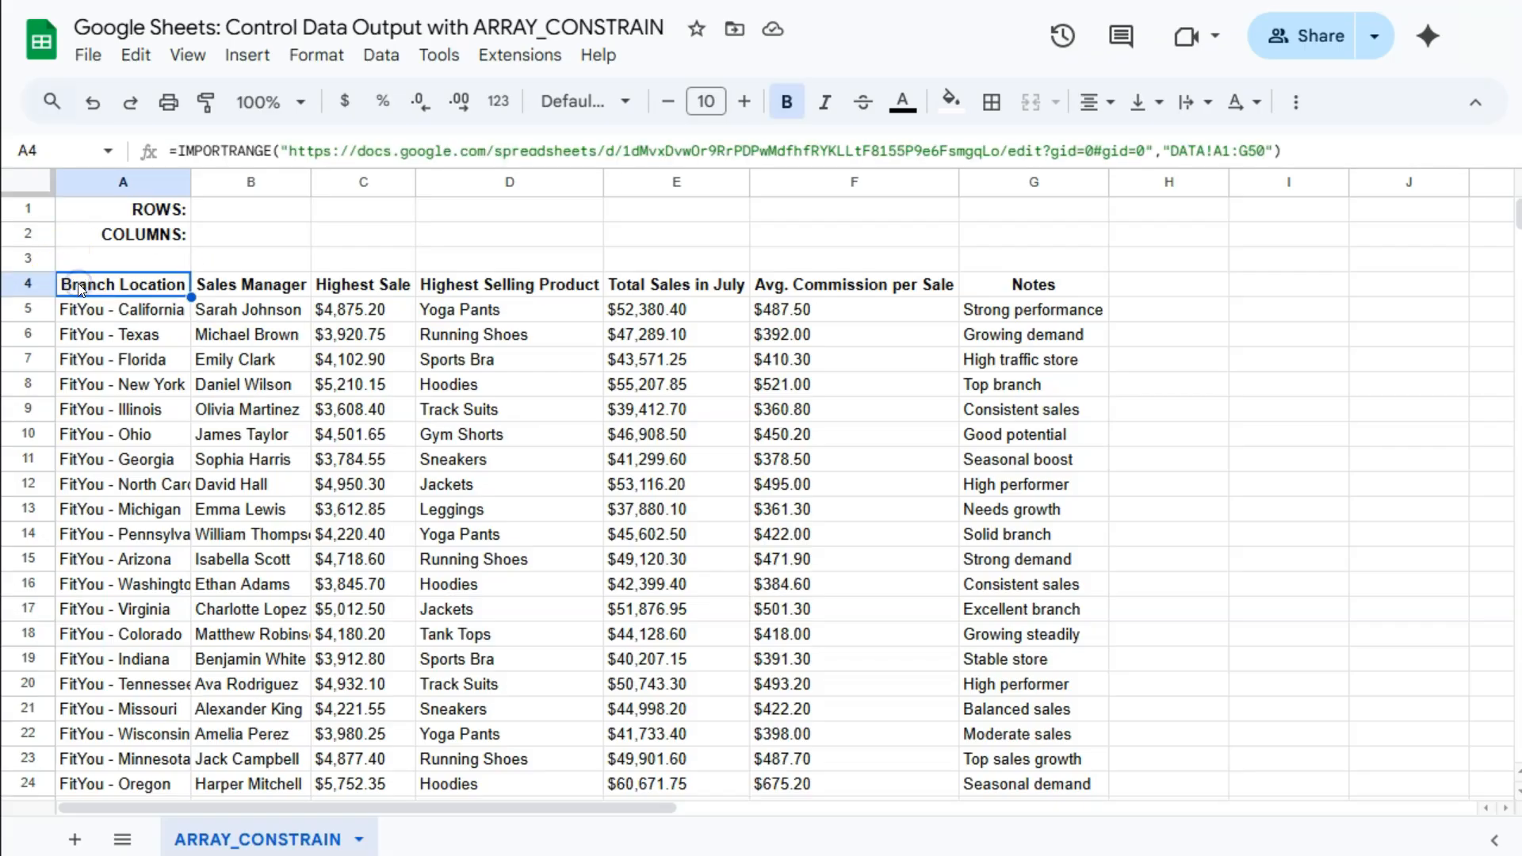
click(176, 151)
text(Array)
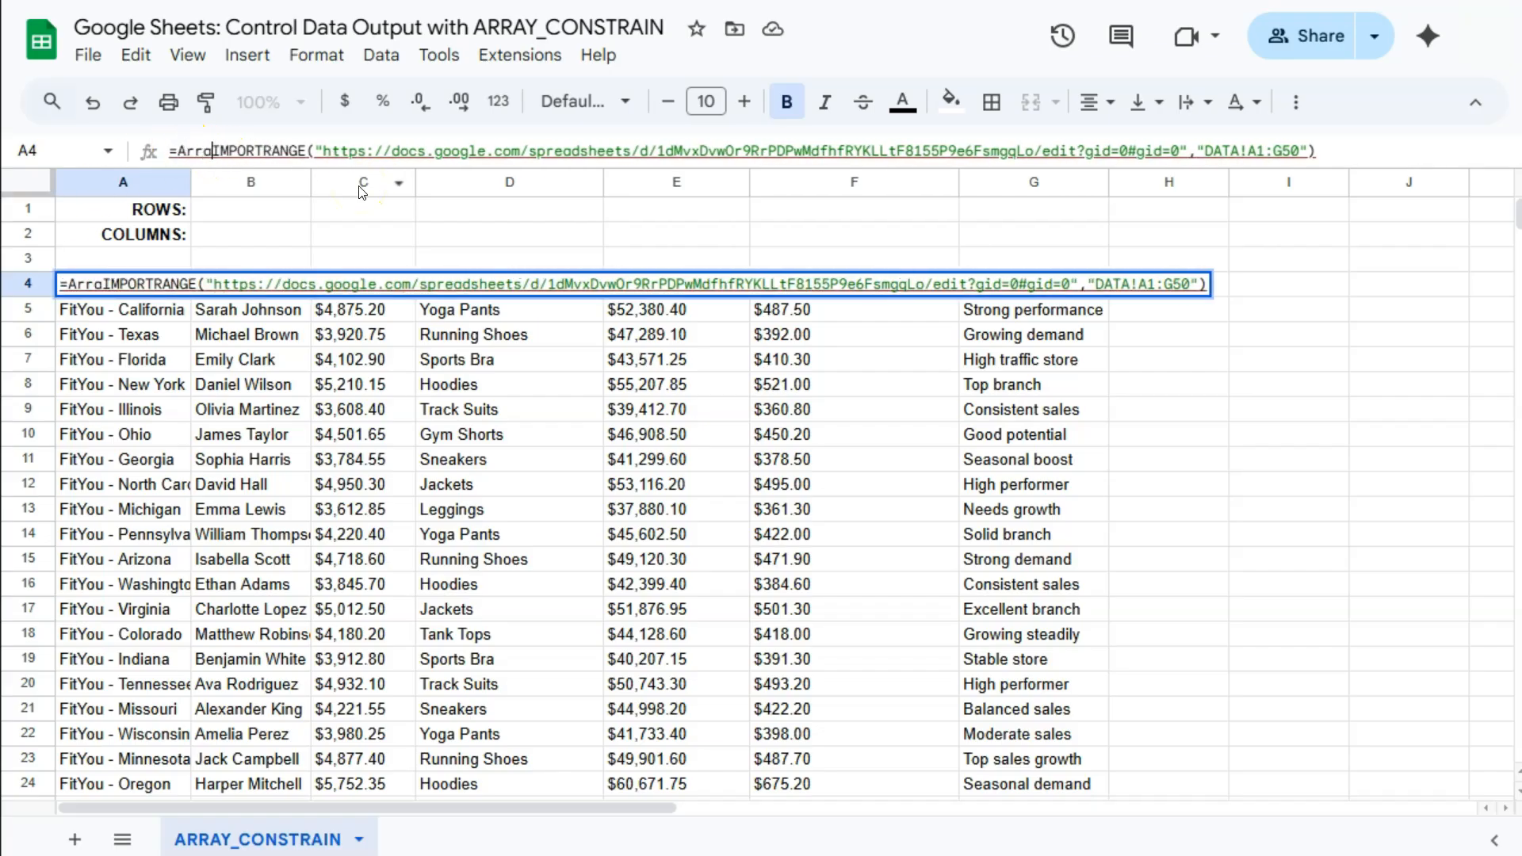
key(Left)
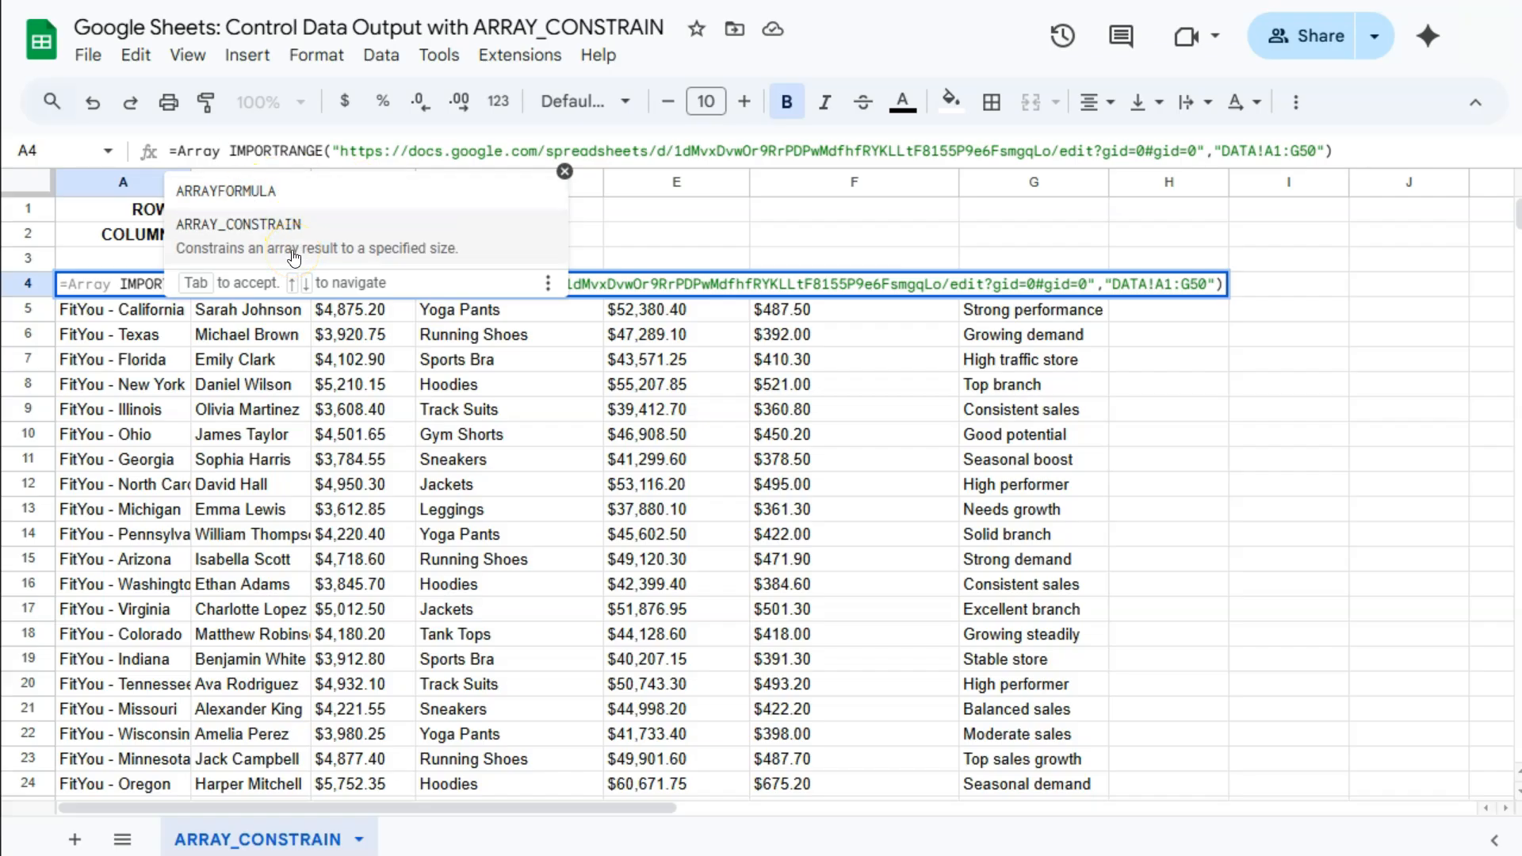
click(478, 238)
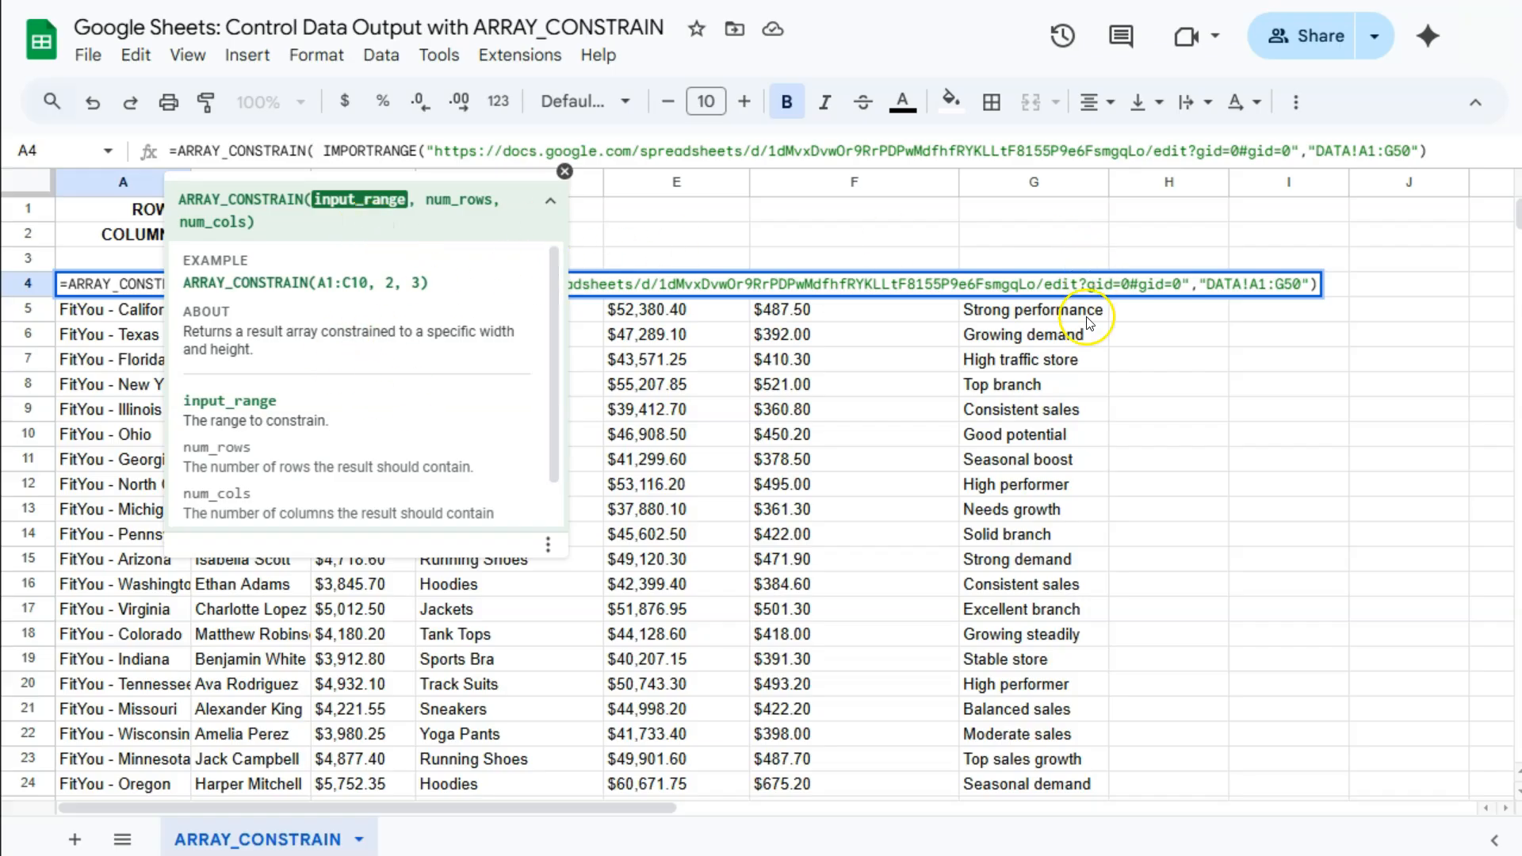
Finish the ARRAY_CONSTRAIN formula in A4 with 21 as the row count and 3 as the column count
click(1313, 284)
key(Right)
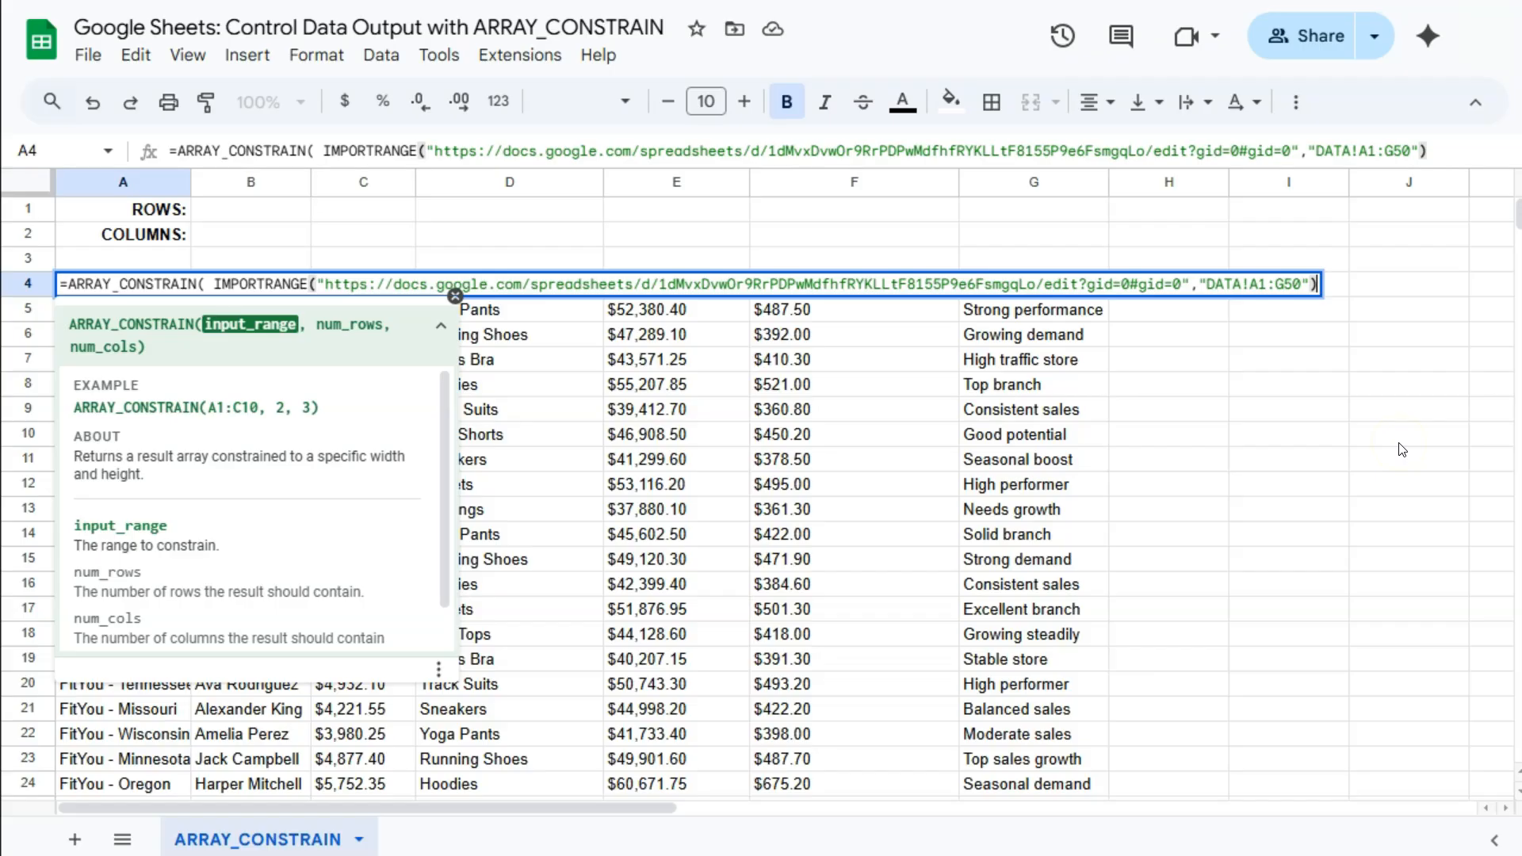
text(,)
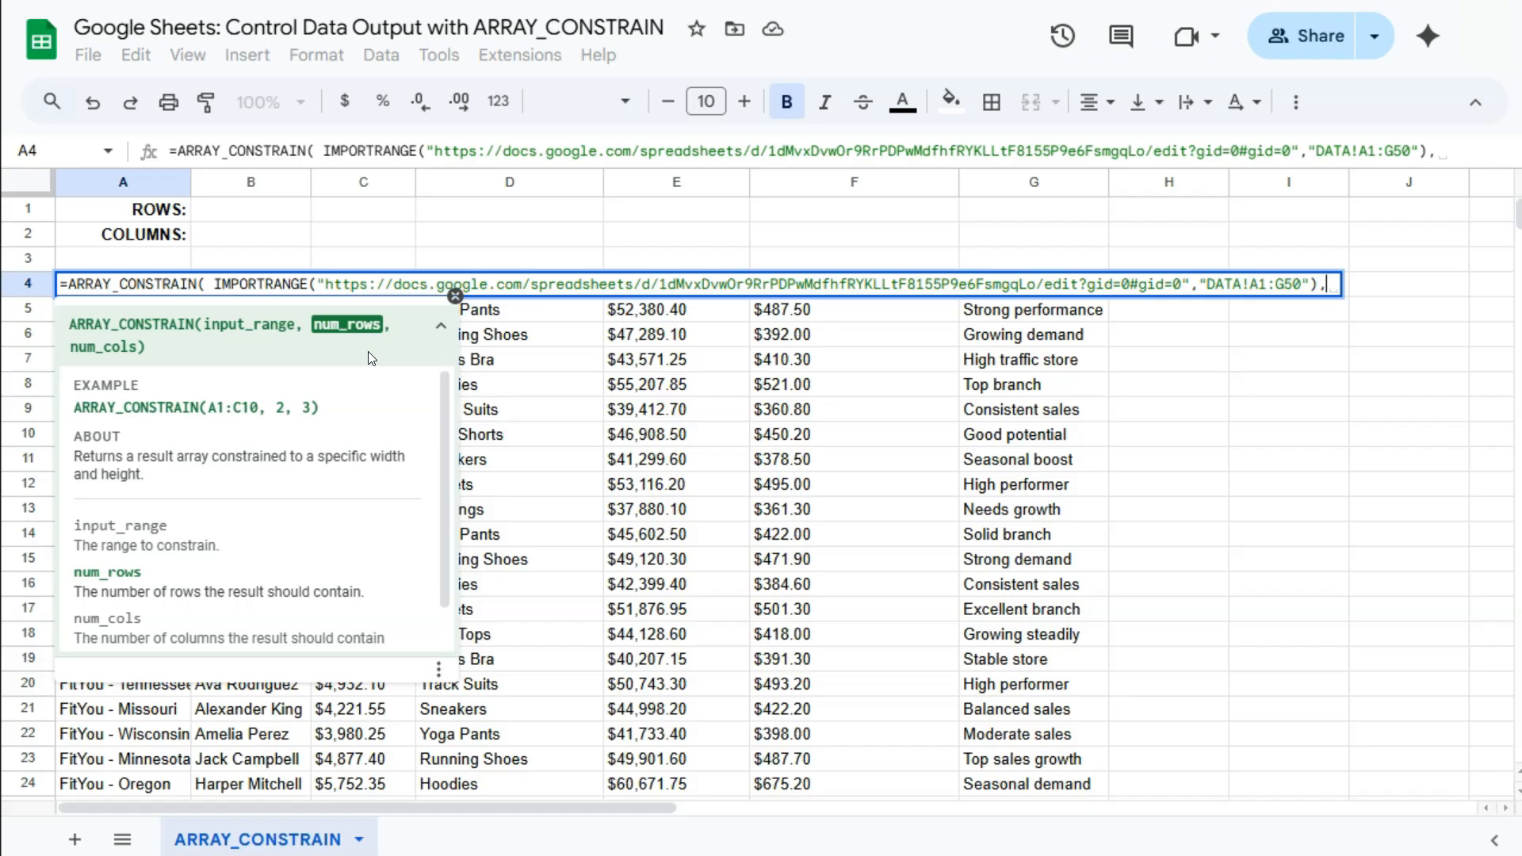
text(21,)
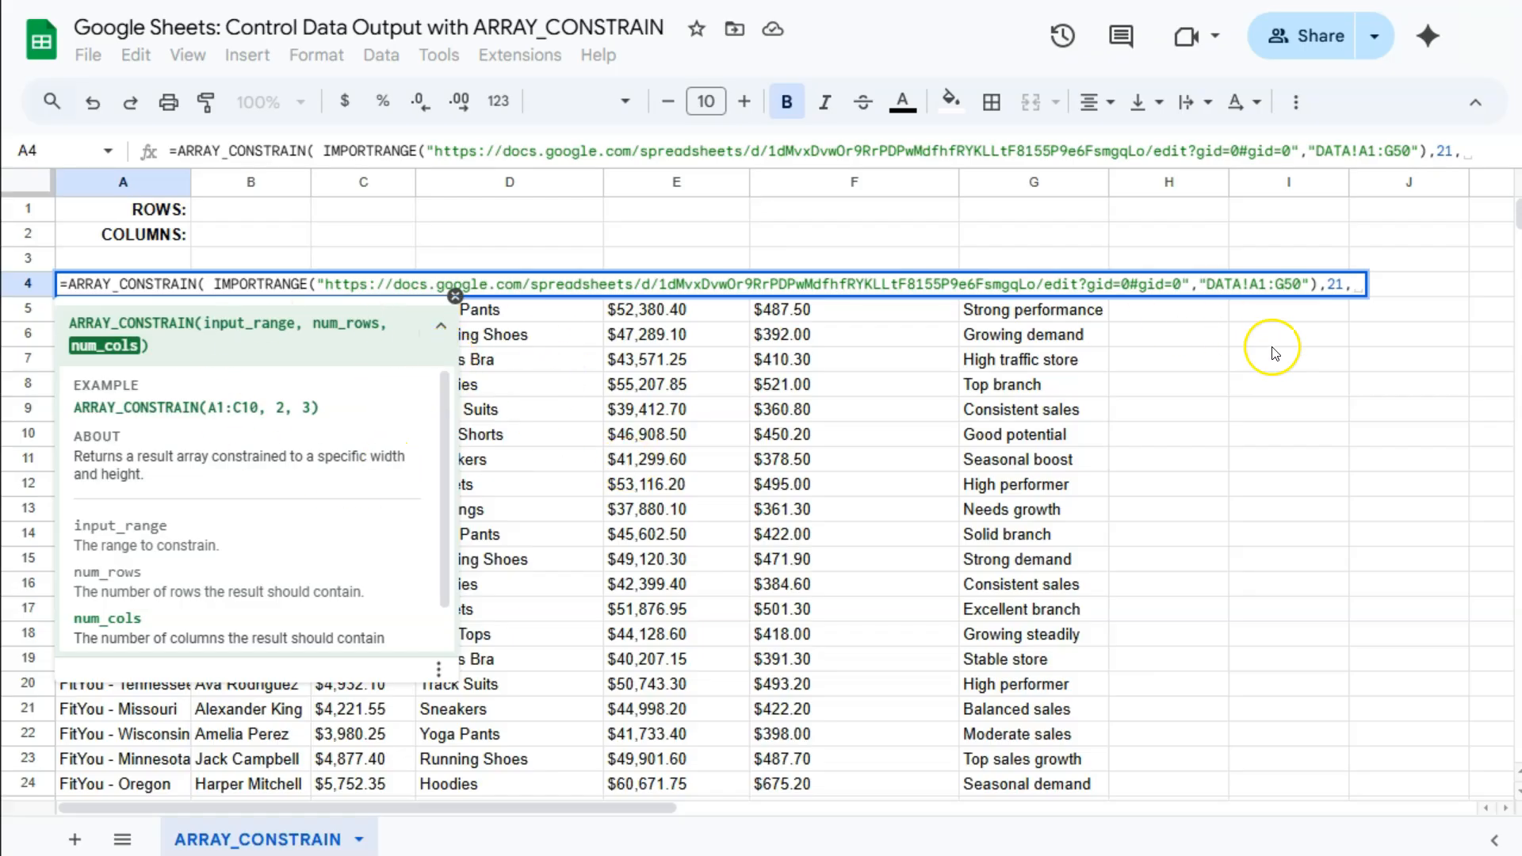
click(1353, 287)
text(3))
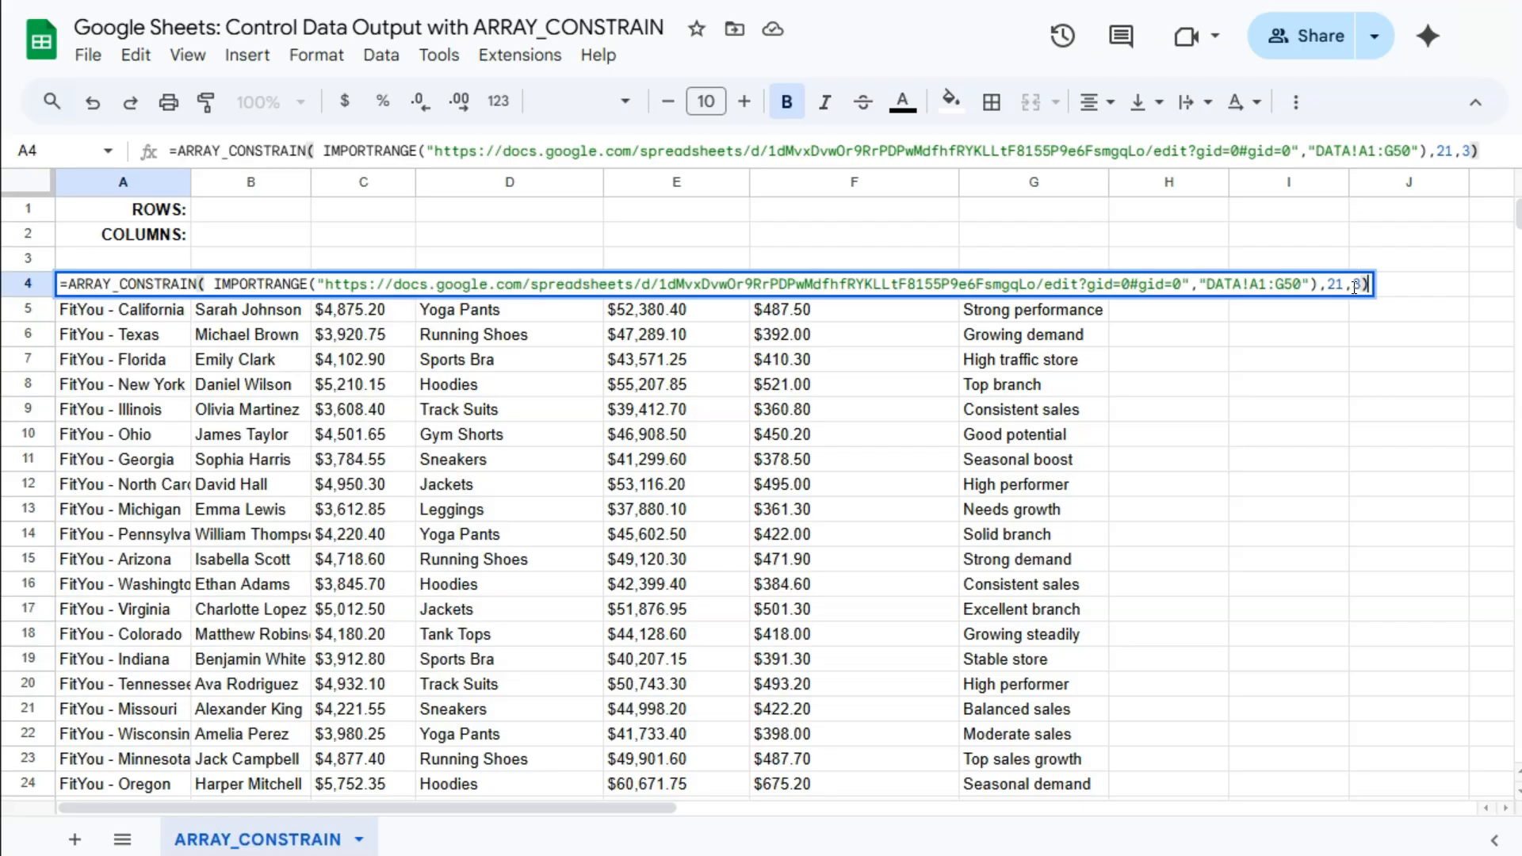
key(Return)
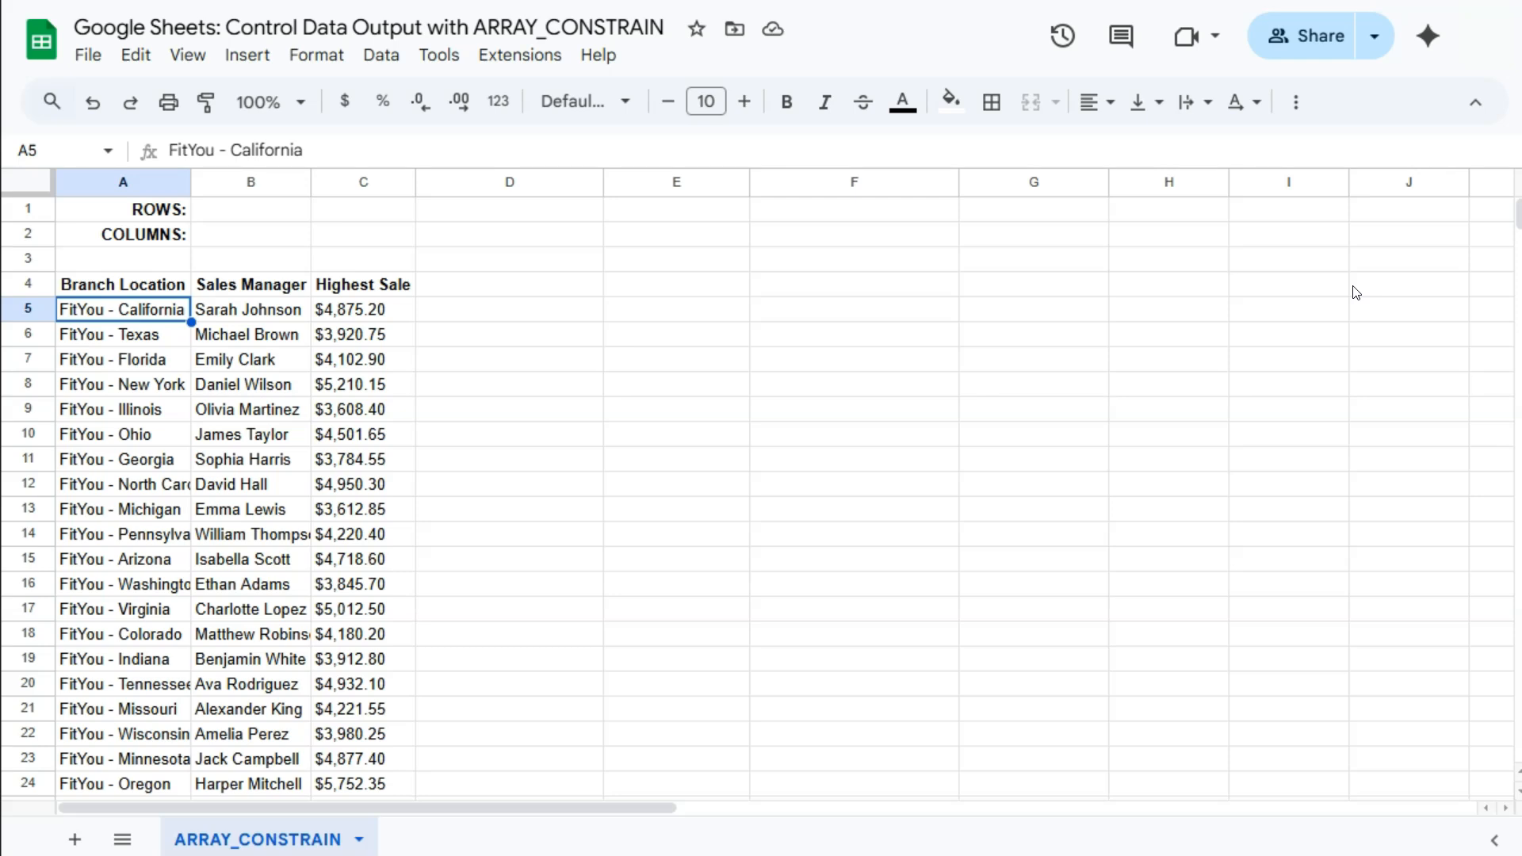
Replace the fixed row count in the A4 ARRAY_CONSTRAIN formula with a reference to cell B1
click(168, 293)
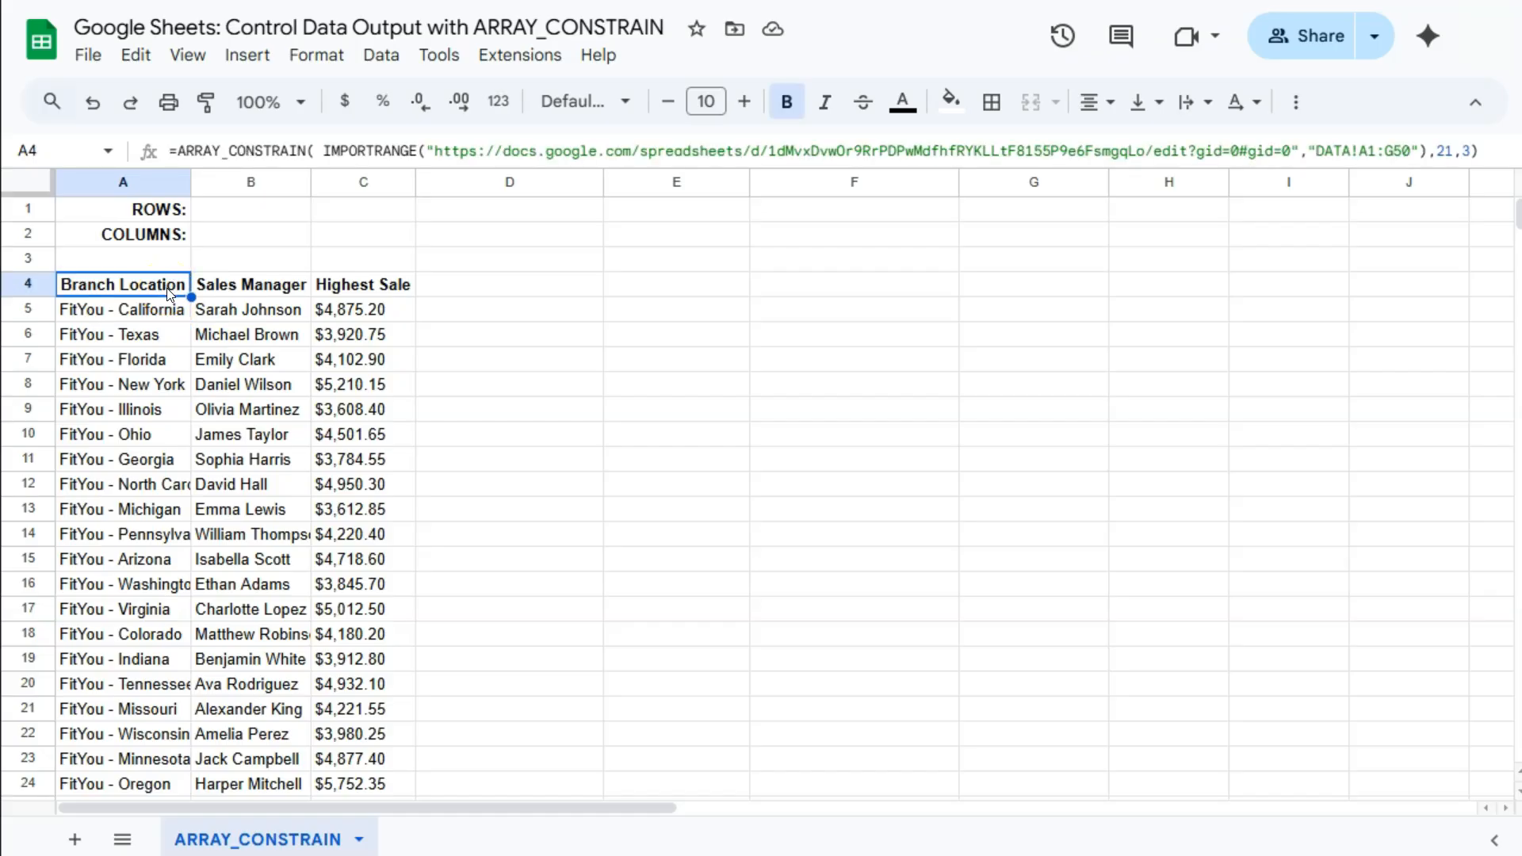
double_click(164, 282)
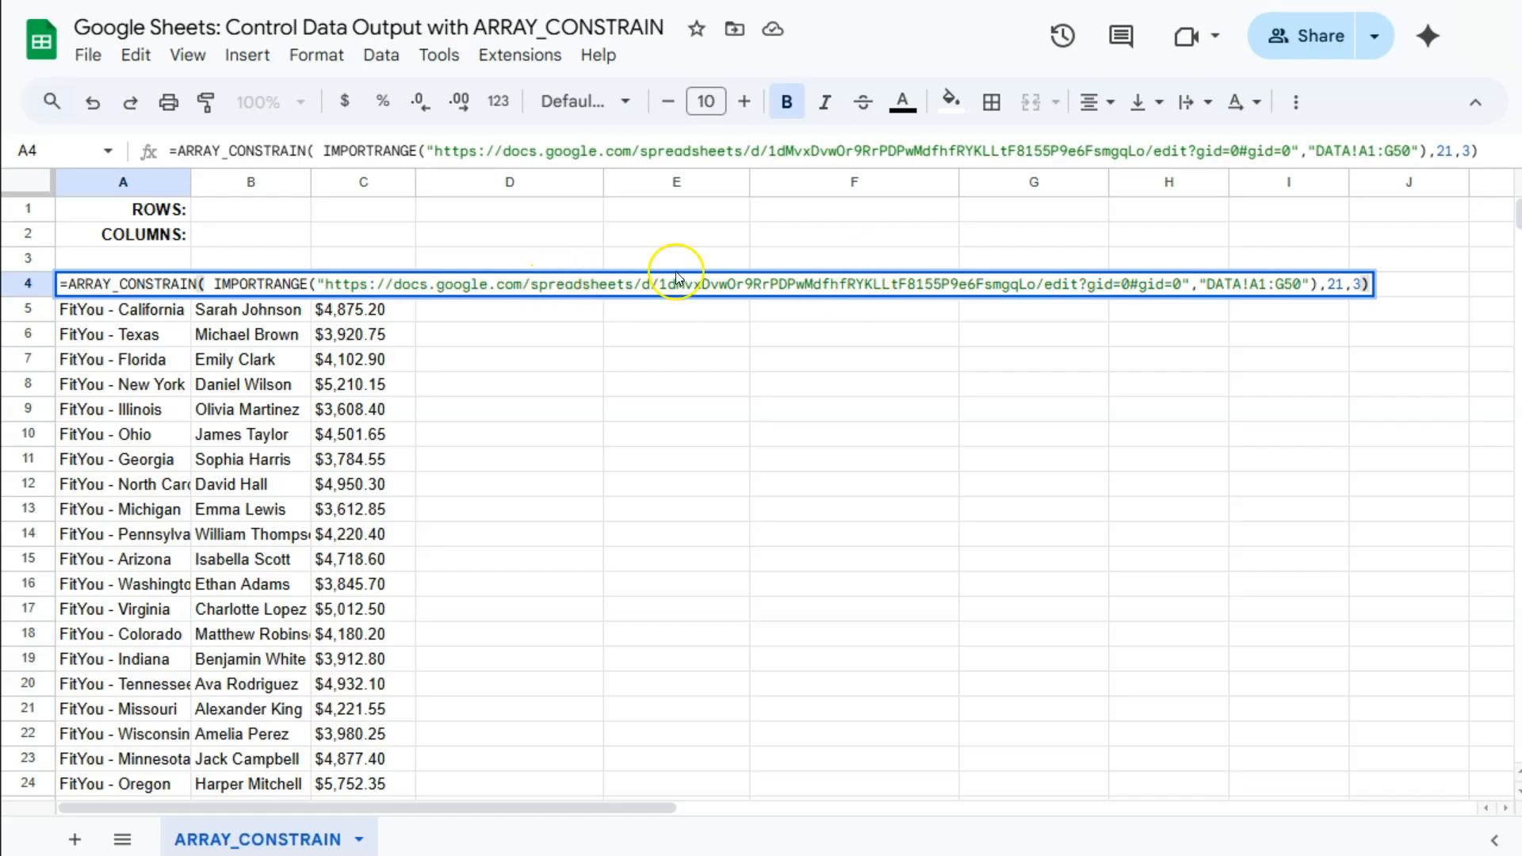
click(737, 150)
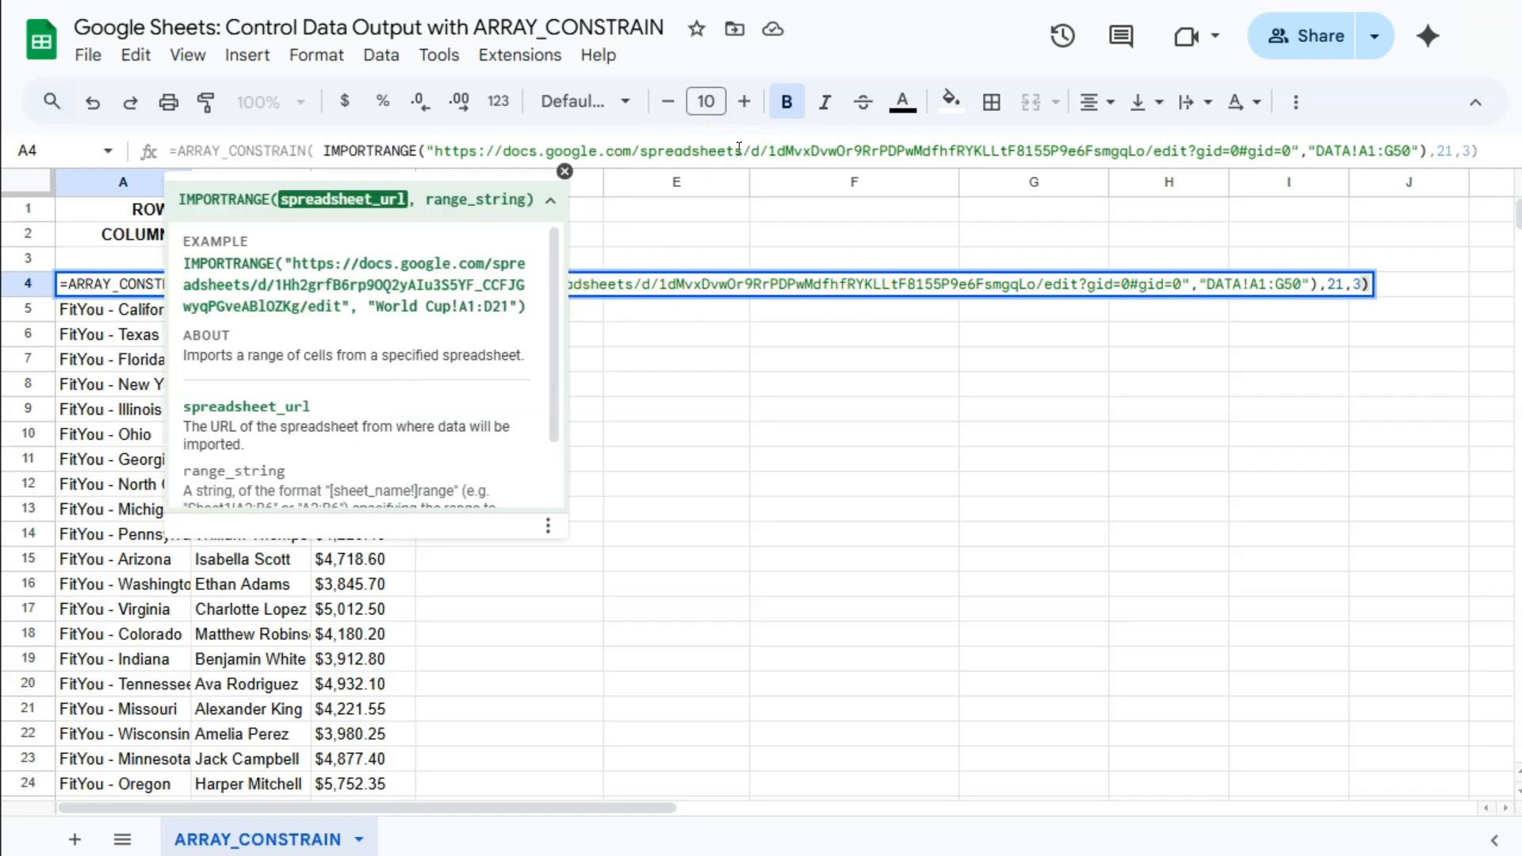
click(744, 145)
click(1353, 283)
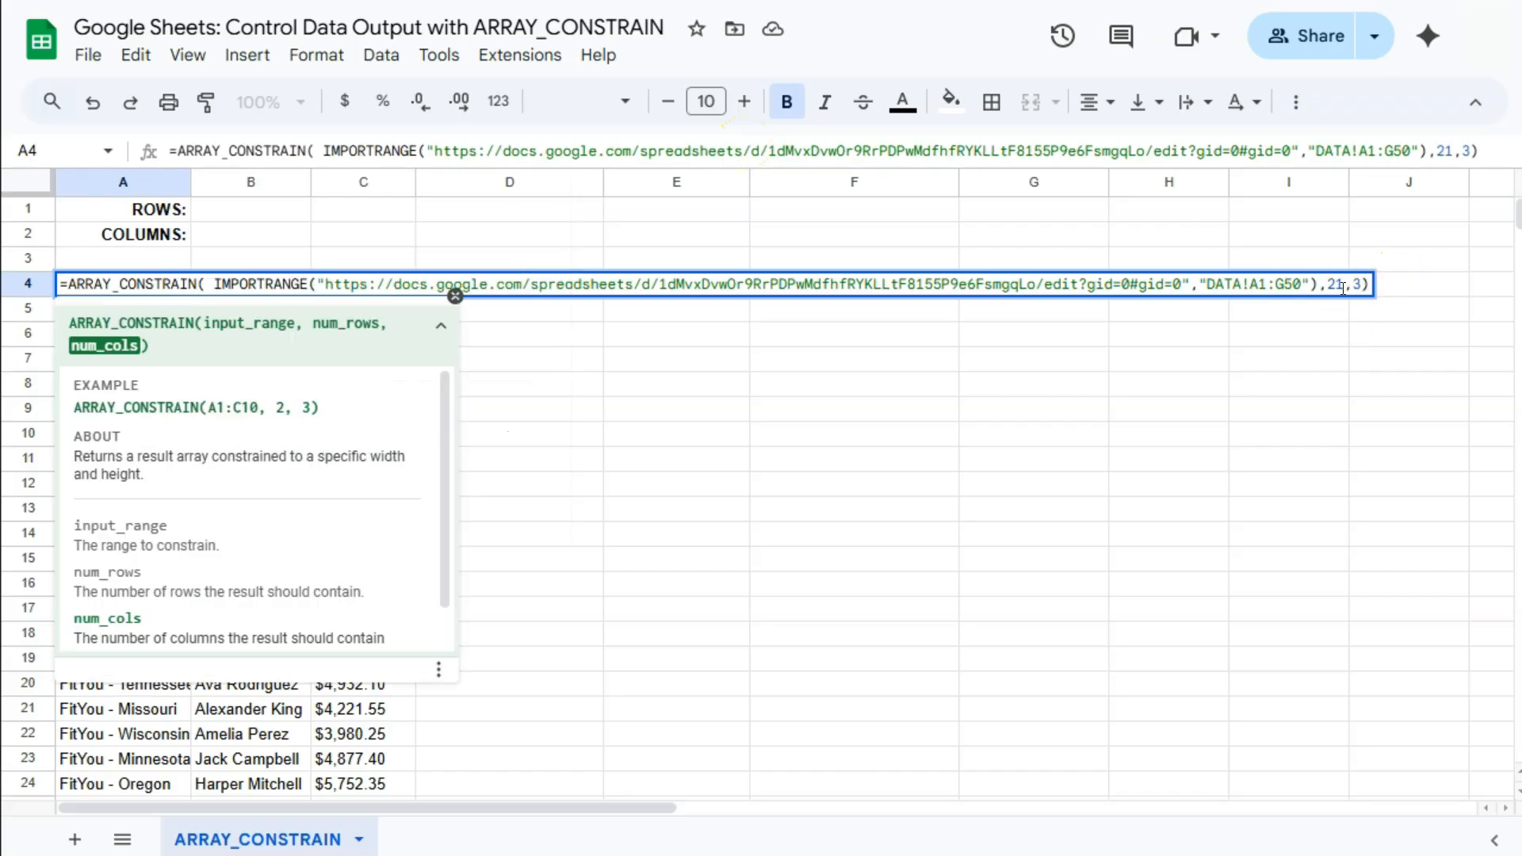
click(1342, 285)
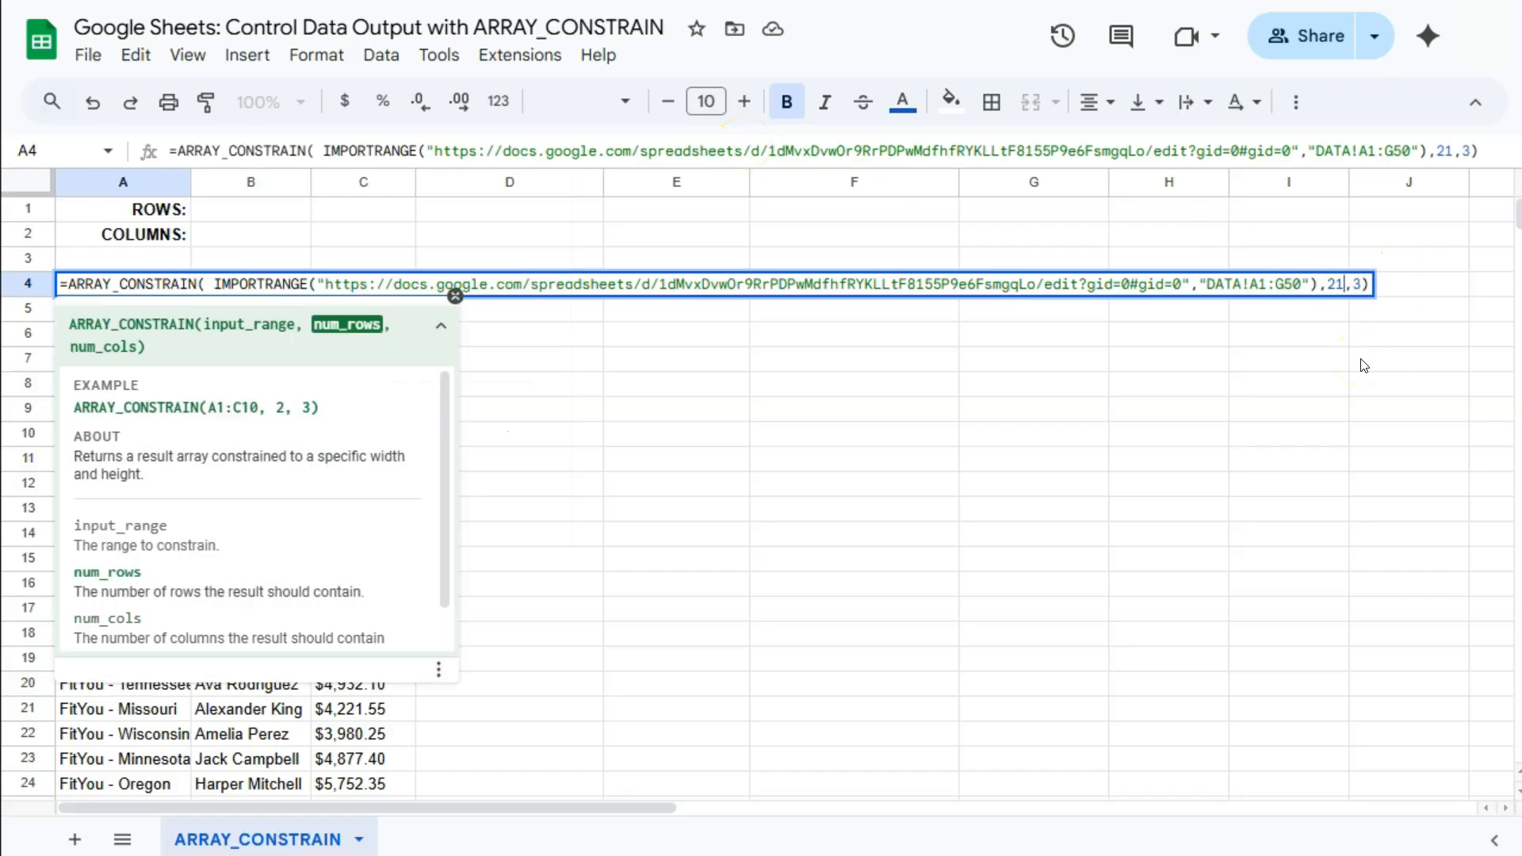
key(BackSpace)
key(BackSpace)
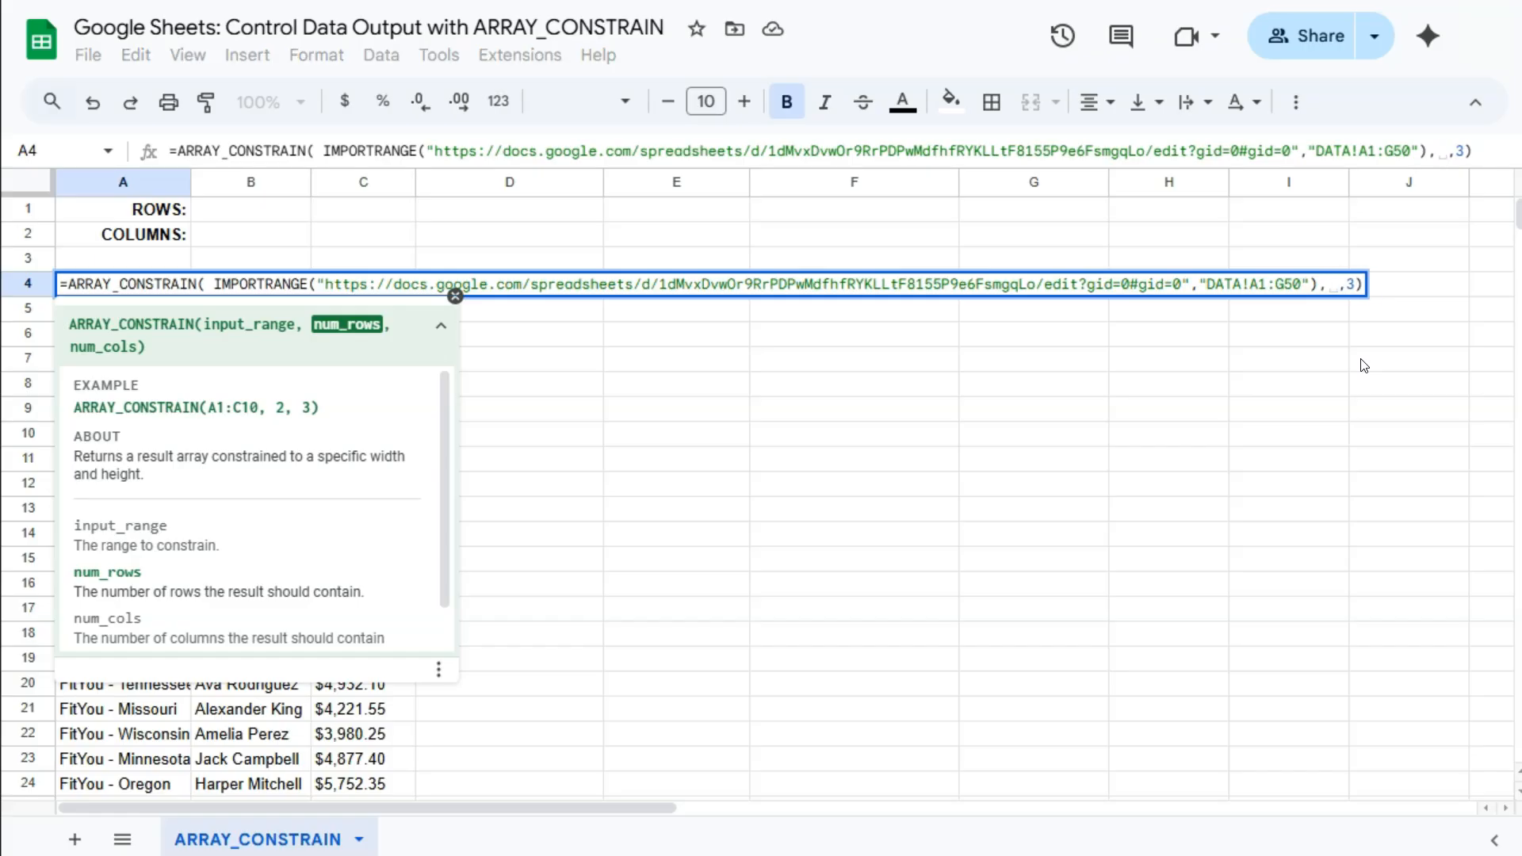
click(242, 210)
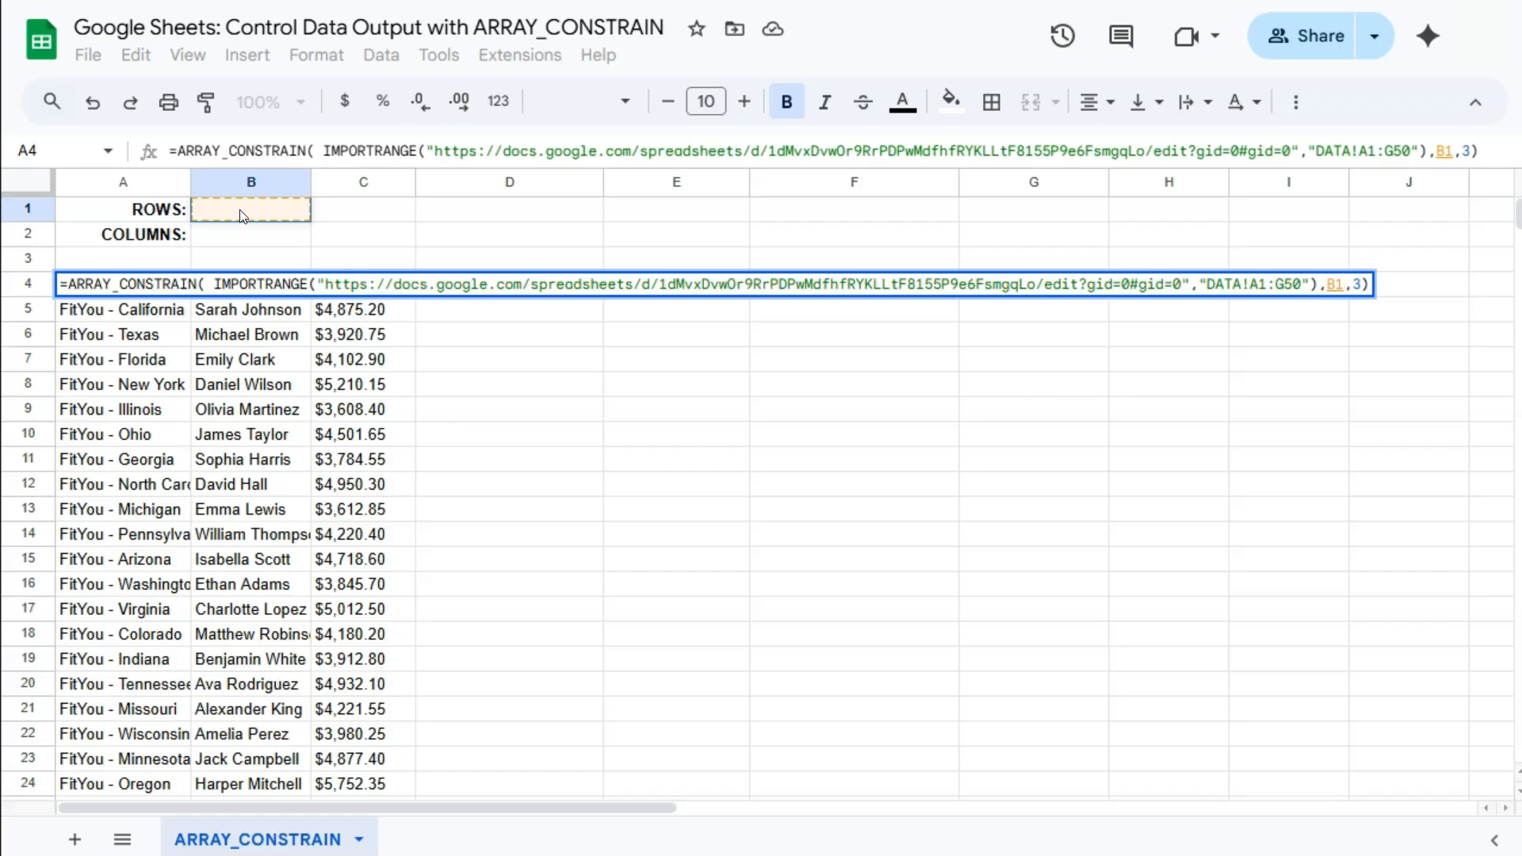
Replace the fixed column count in the A4 formula with a reference to cell B2 and apply the formula
click(1358, 283)
key(BackSpace)
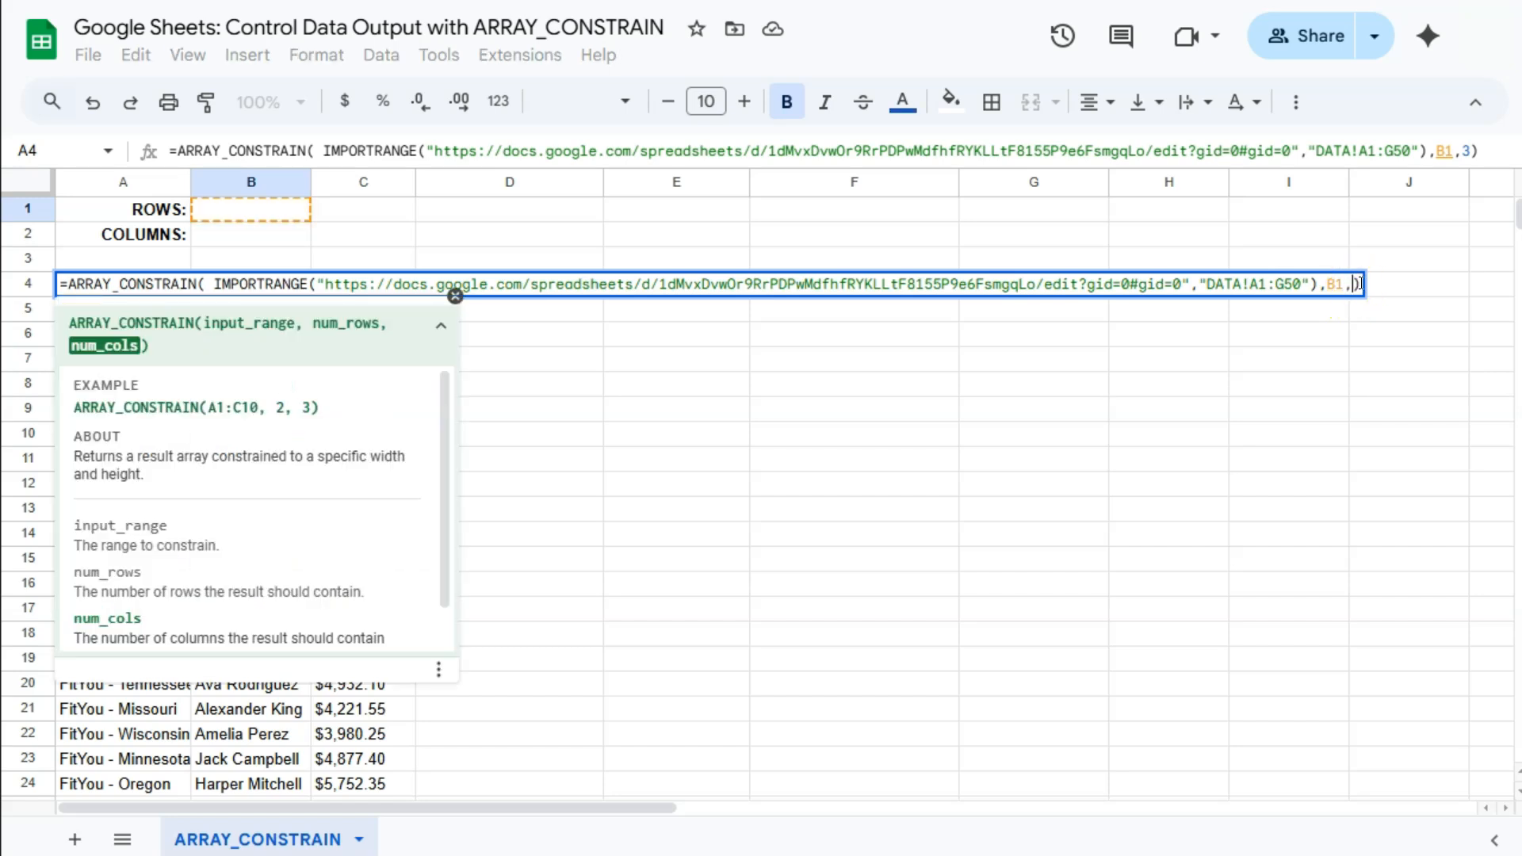
click(259, 232)
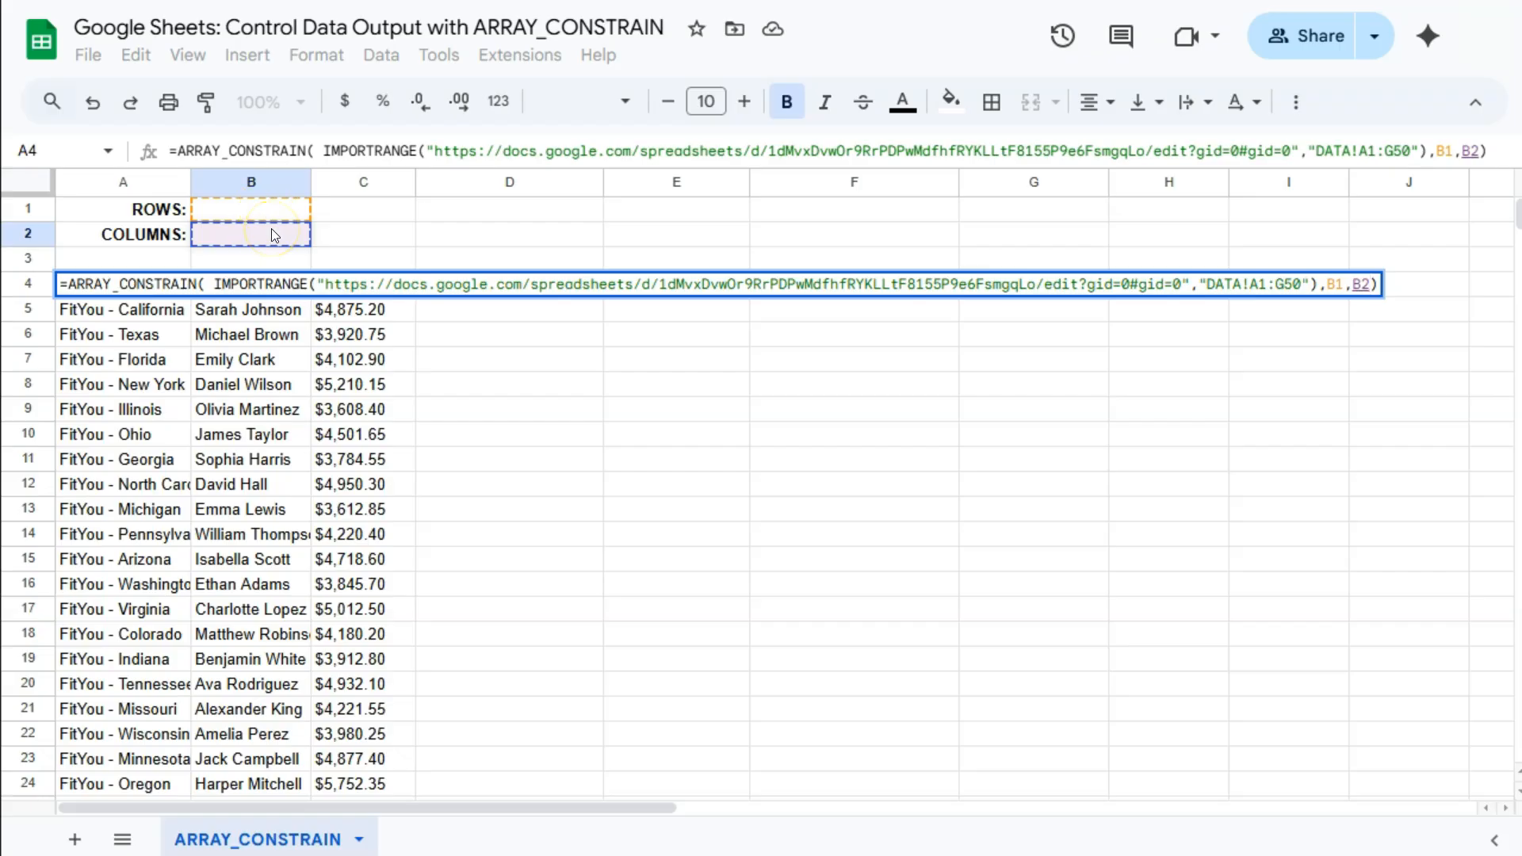
key(Return)
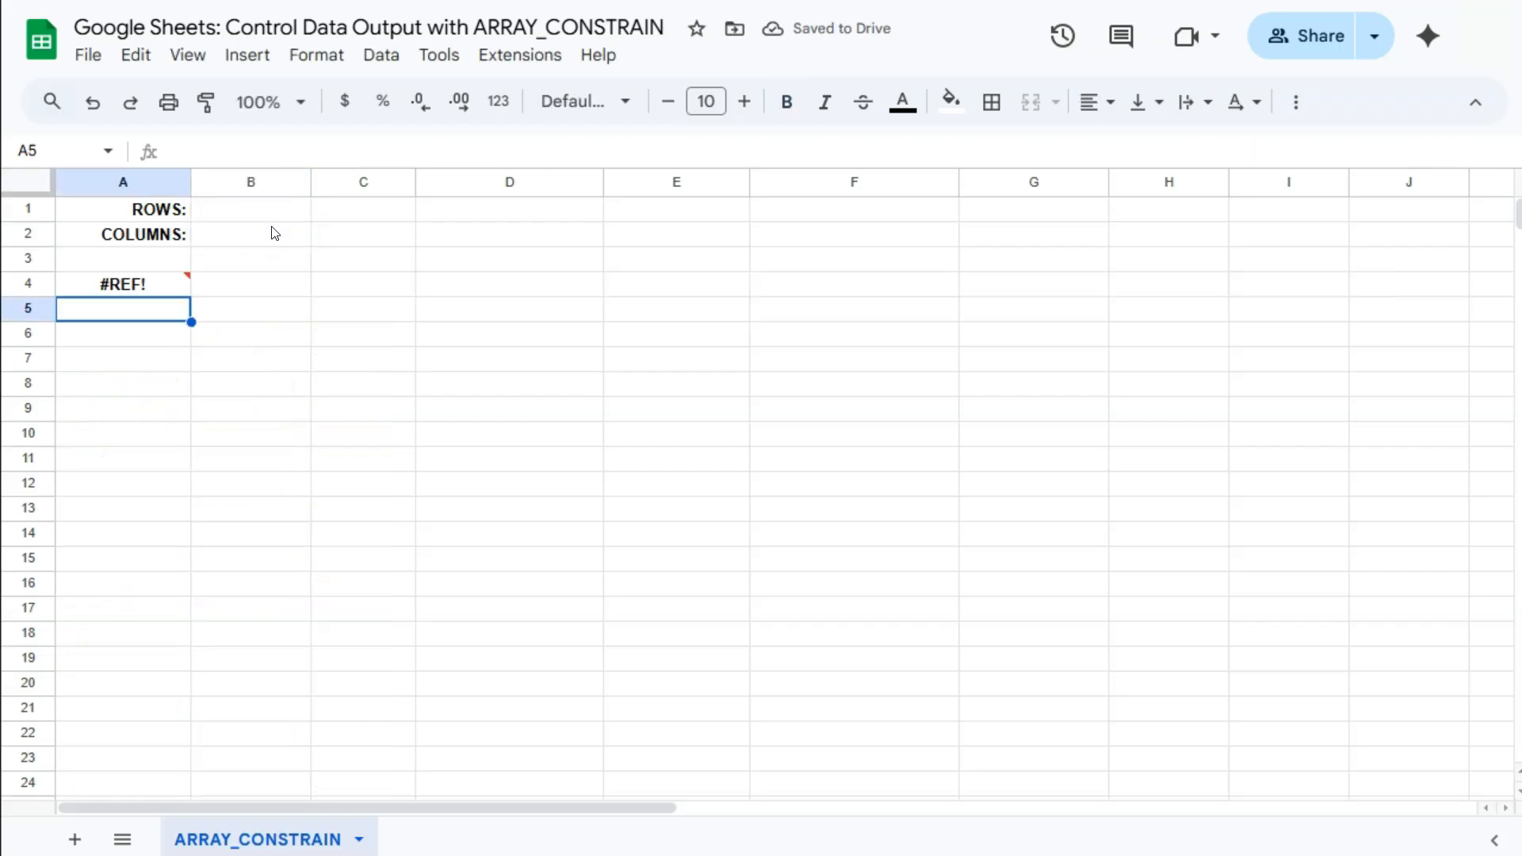
Enter 21 as the row count in B1 and 3 as the column count in B2
click(266, 213)
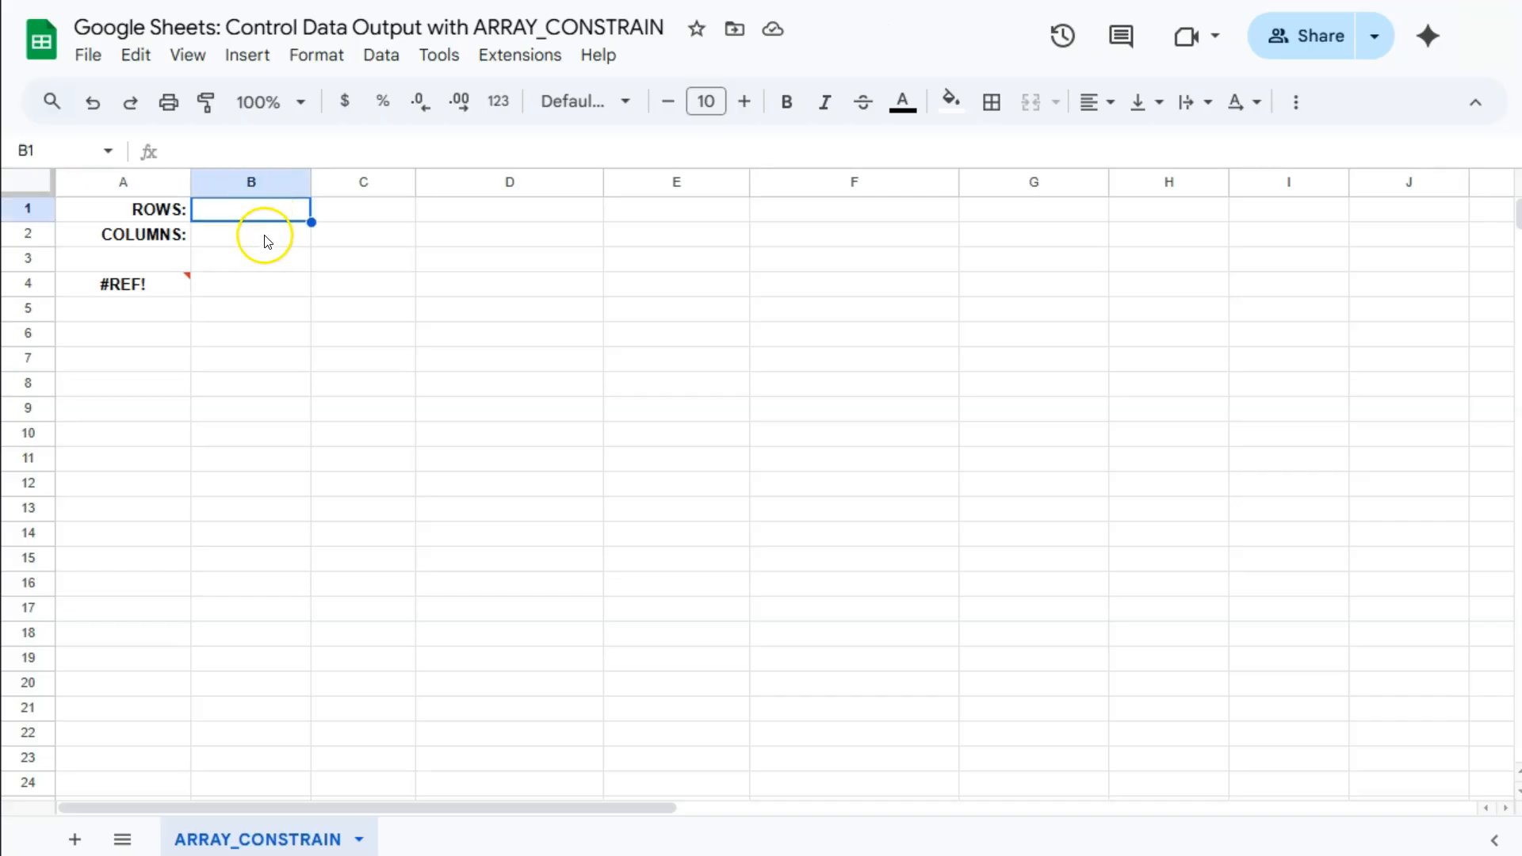
click(265, 237)
click(267, 212)
click(267, 235)
click(276, 217)
text(21)
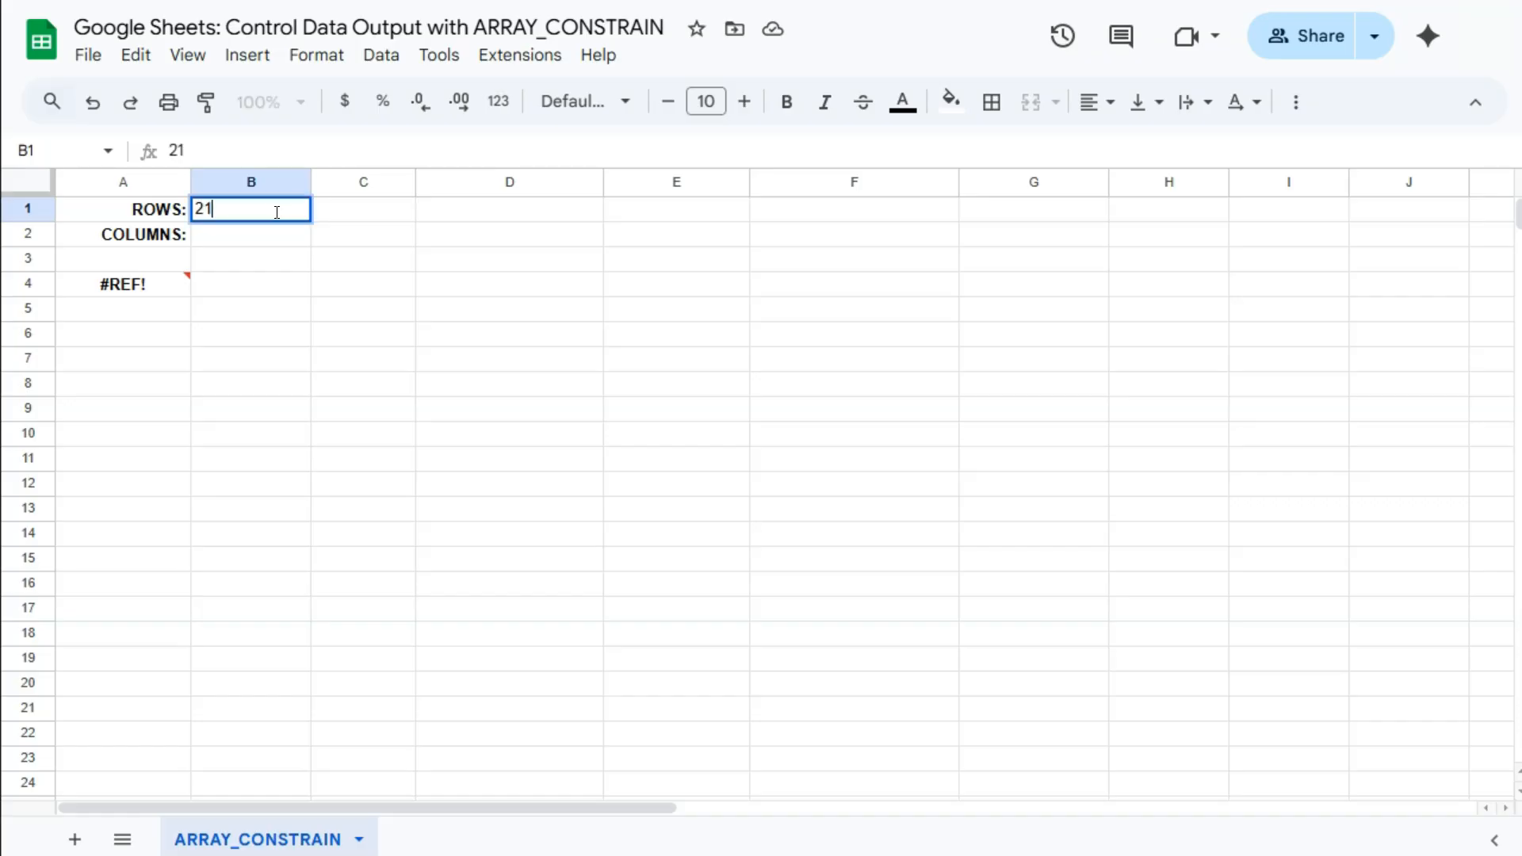
click(287, 237)
text(3)
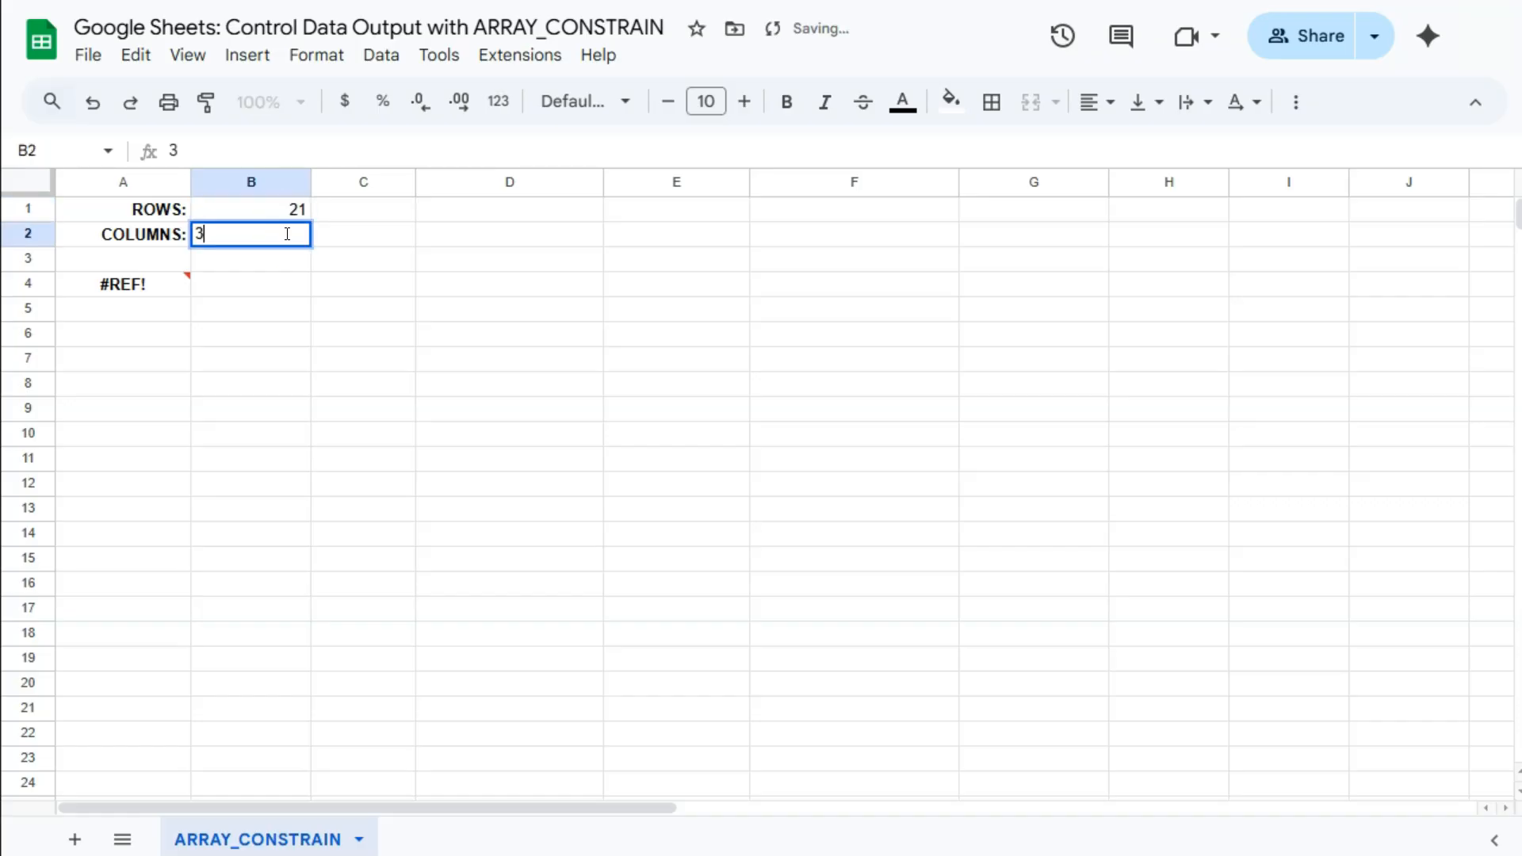
key(Return)
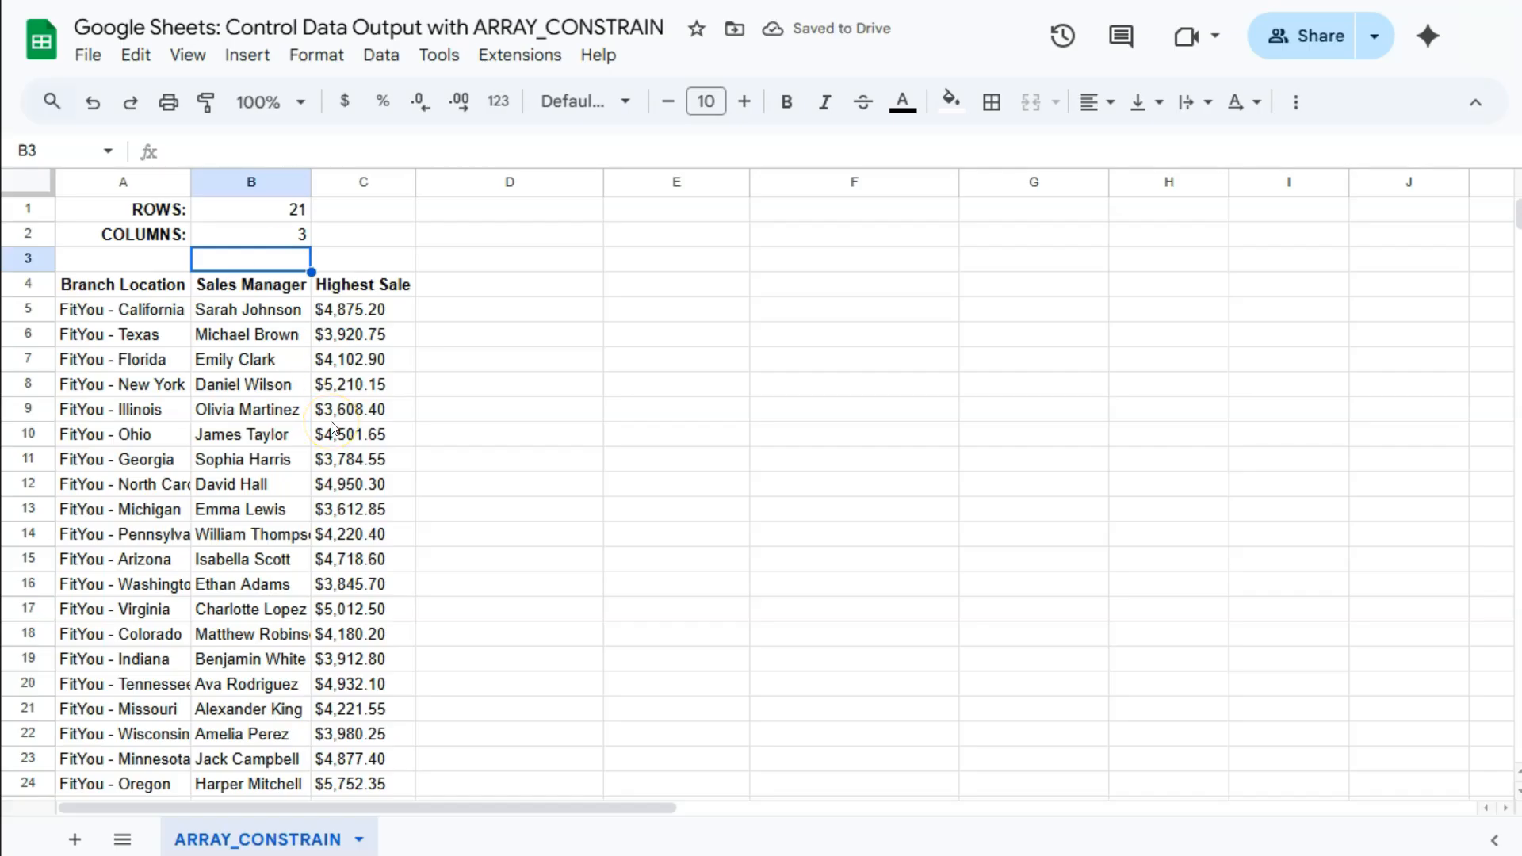
Change the row count in B1 to 10 and the column count in B2 to 5
click(294, 211)
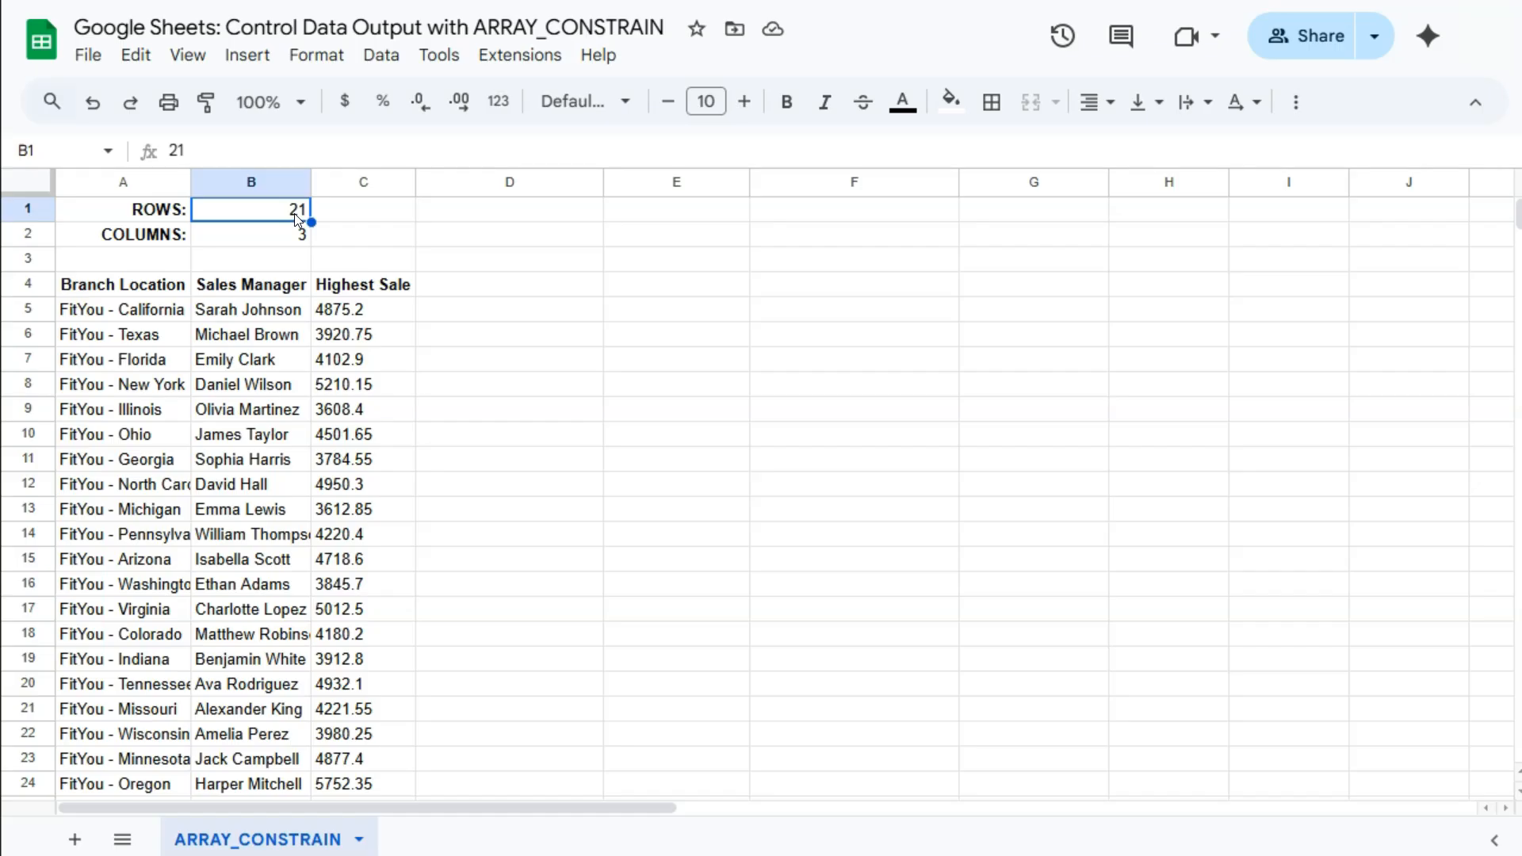
text(10)
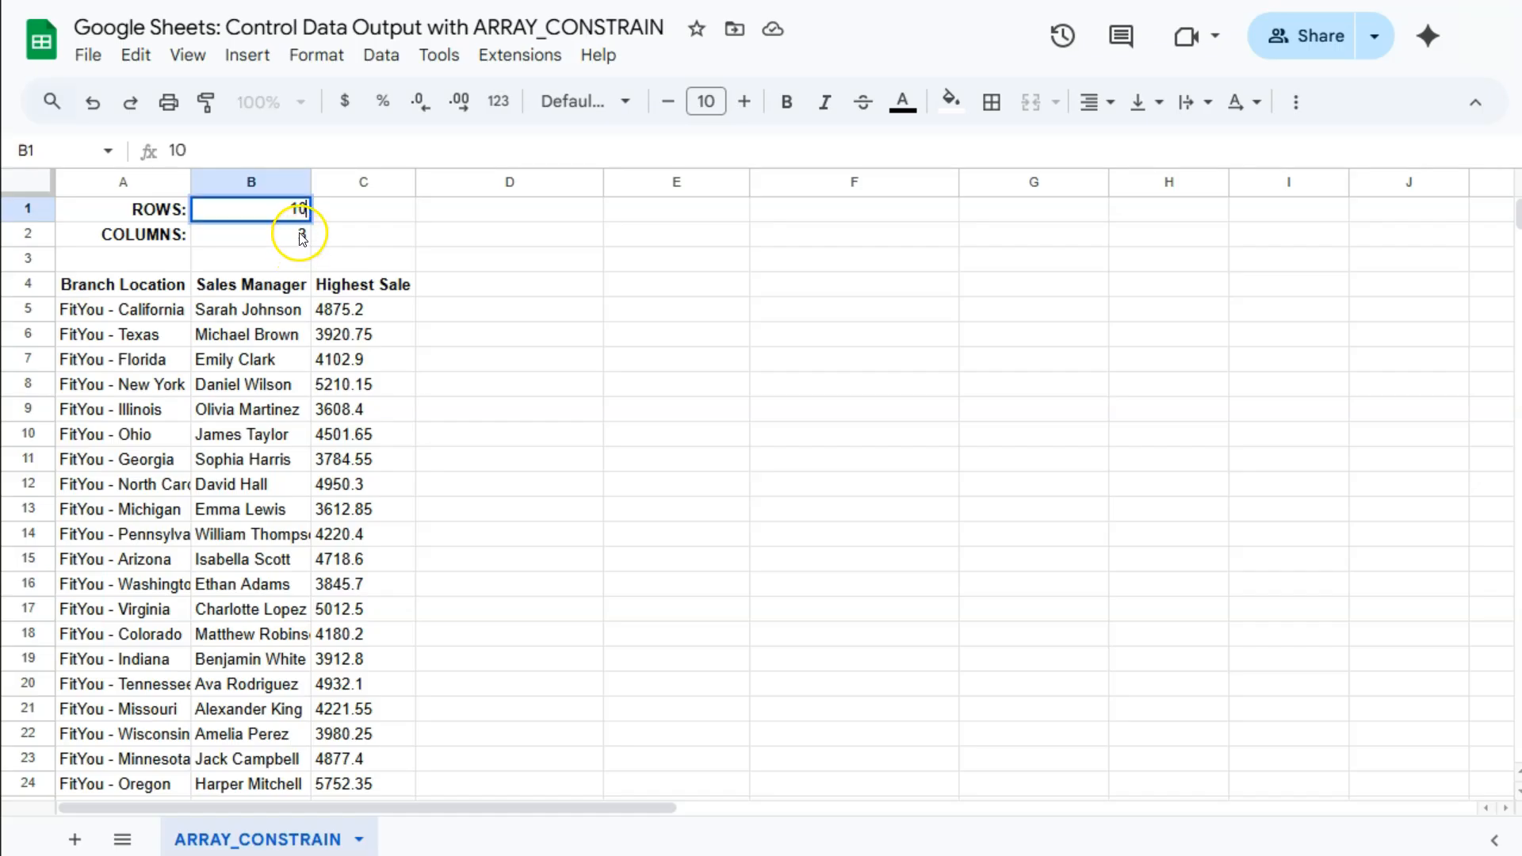
key(Return)
text(5)
key(Return)
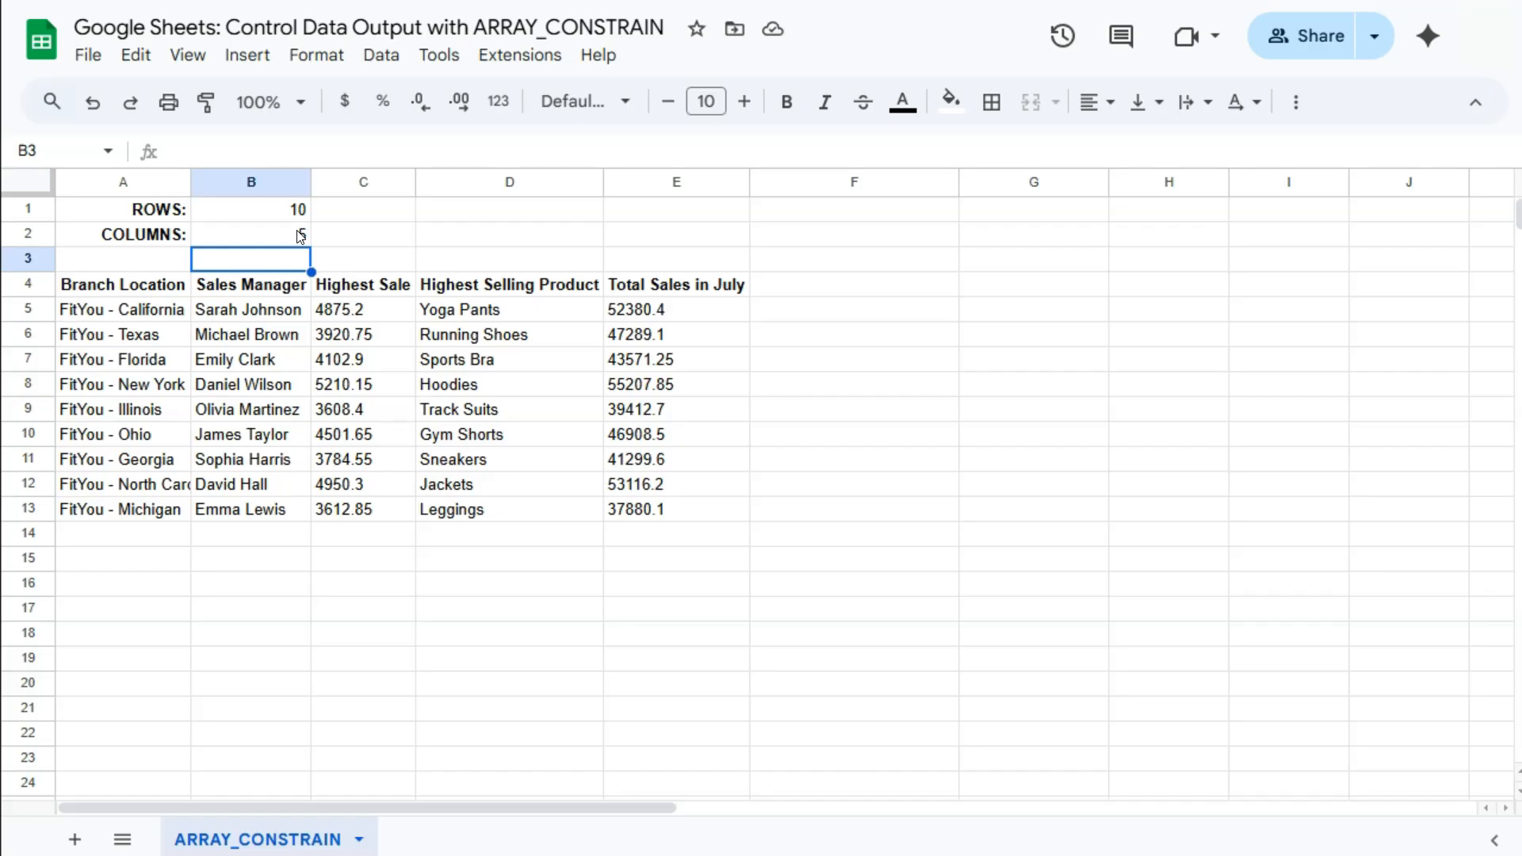
click(273, 207)
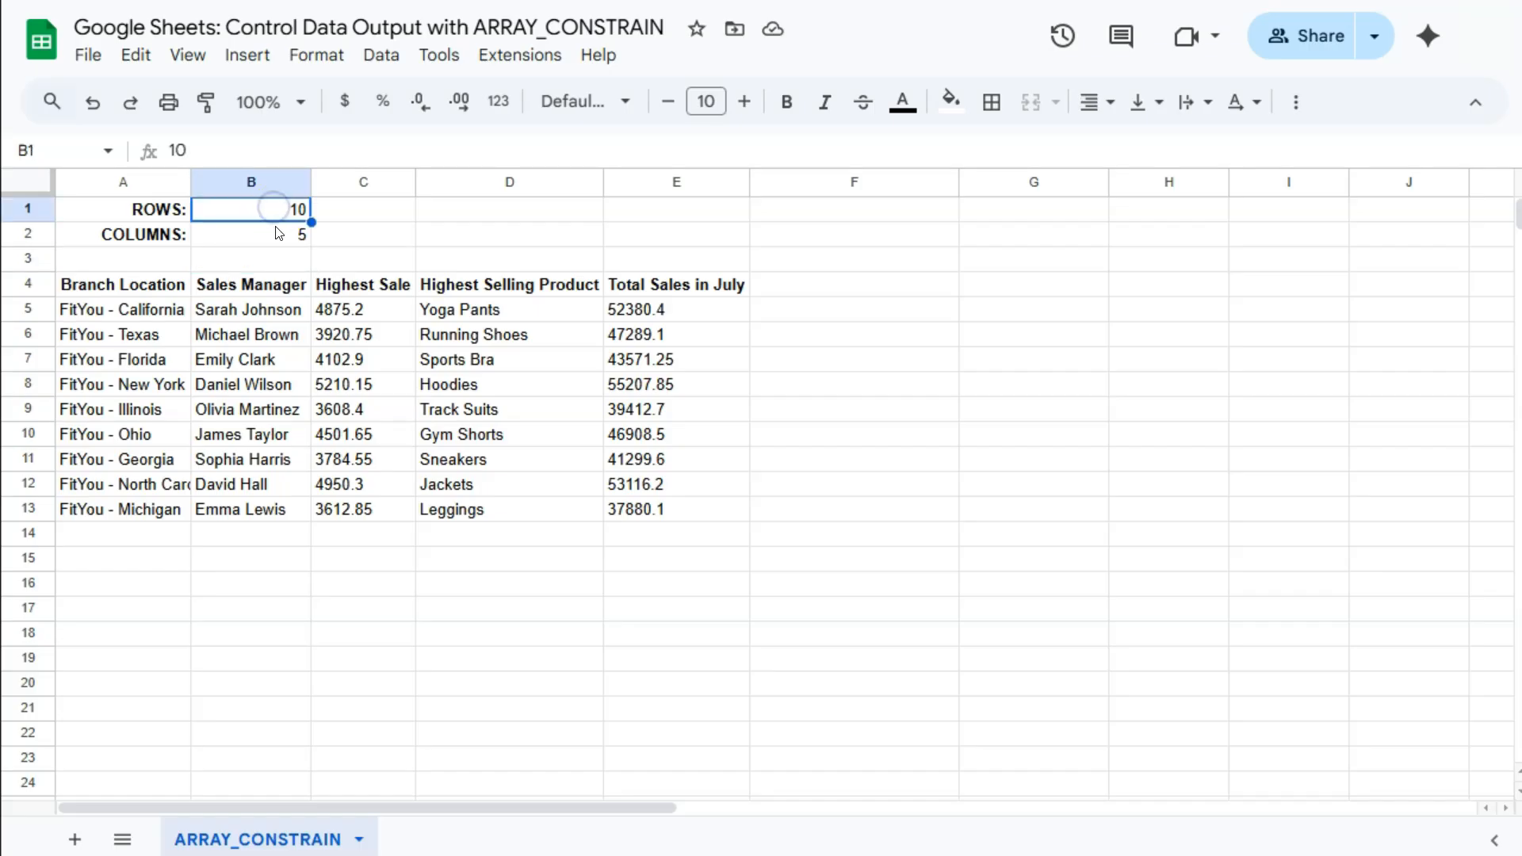
click(282, 235)
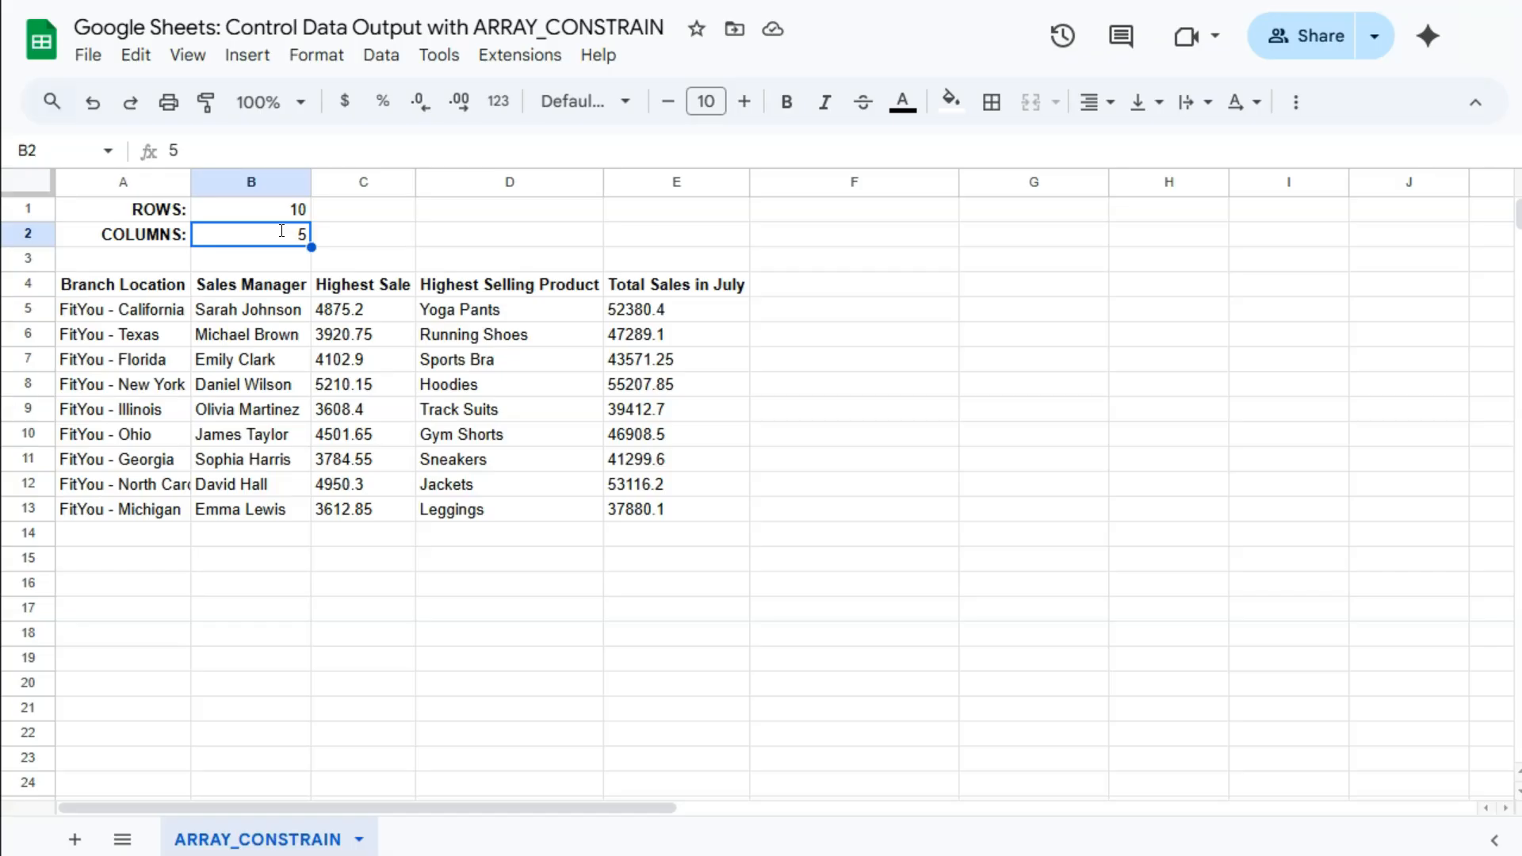
click(270, 240)
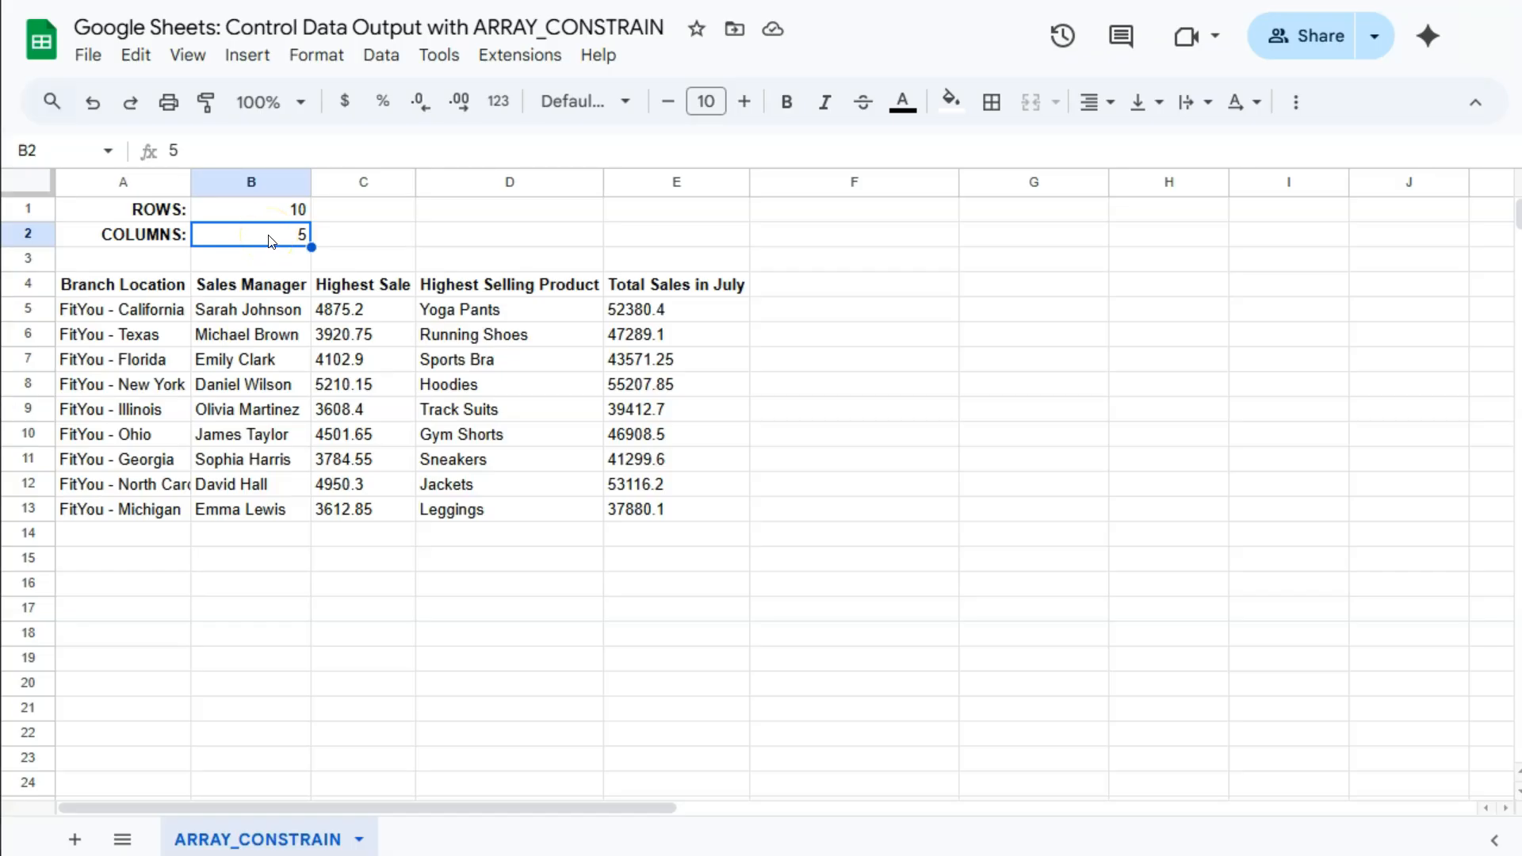